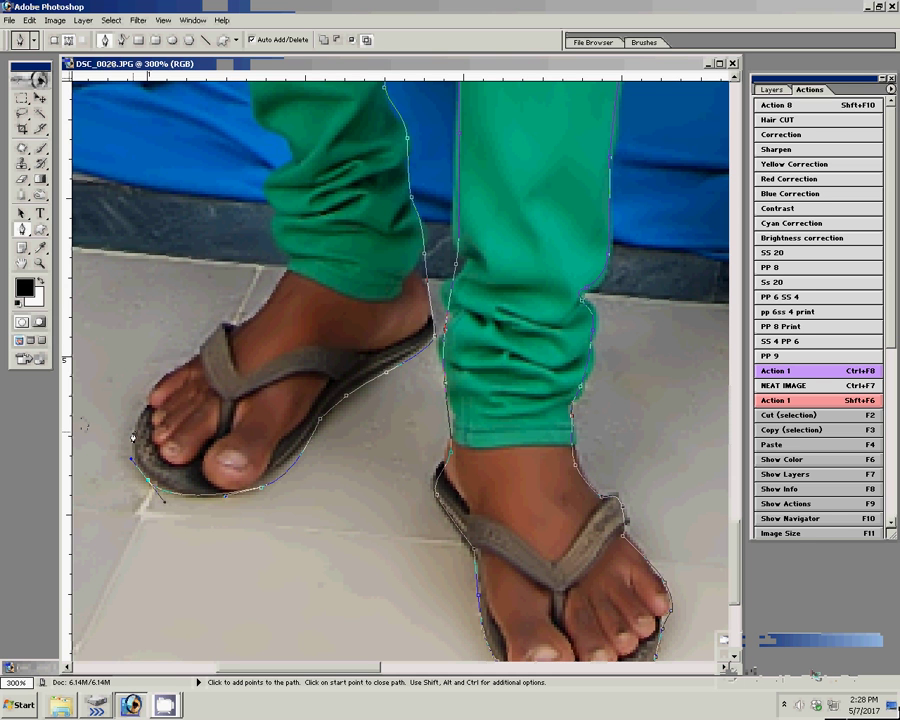
Trace the pen path around the left sandal's toe and up the trouser leg edge
drag(224, 326, 243, 330)
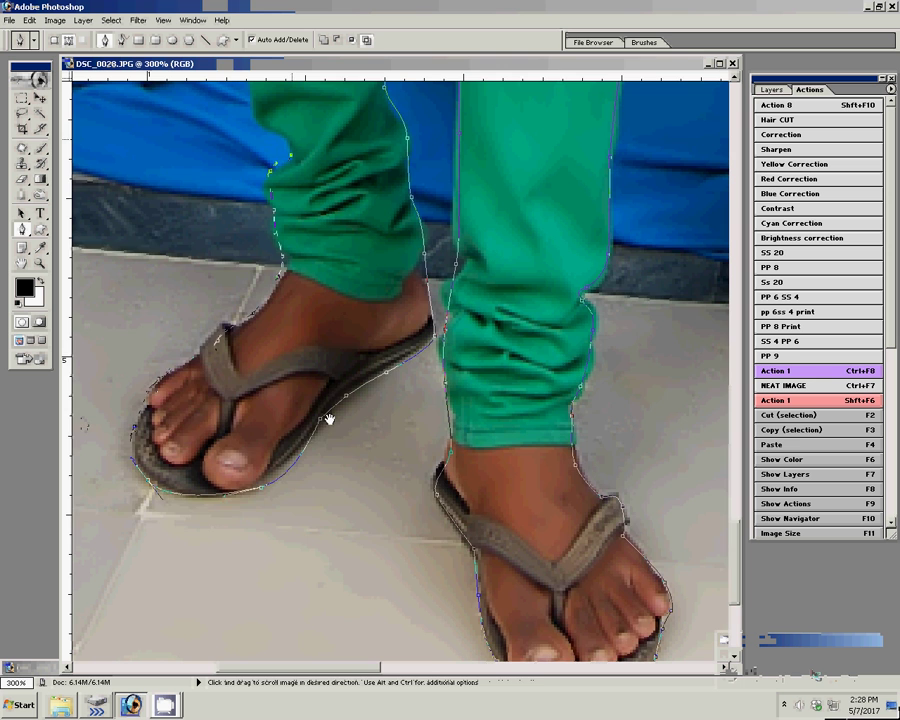
scroll(331, 418, up, 5)
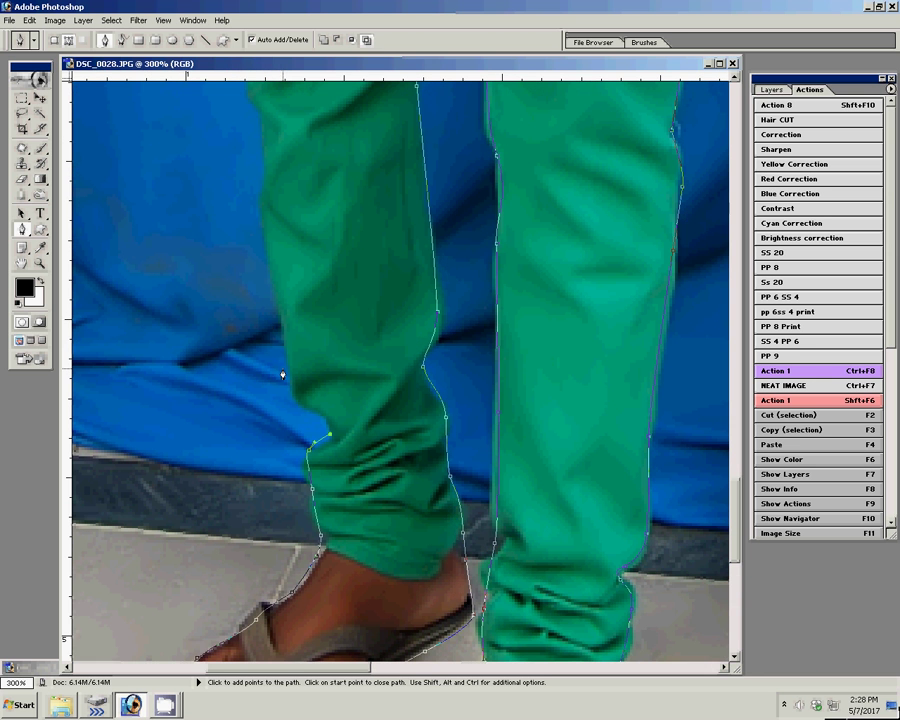
mouse_move(292, 374)
mouse_down()
mouse_move(286, 328)
mouse_move(317, 292)
mouse_up()
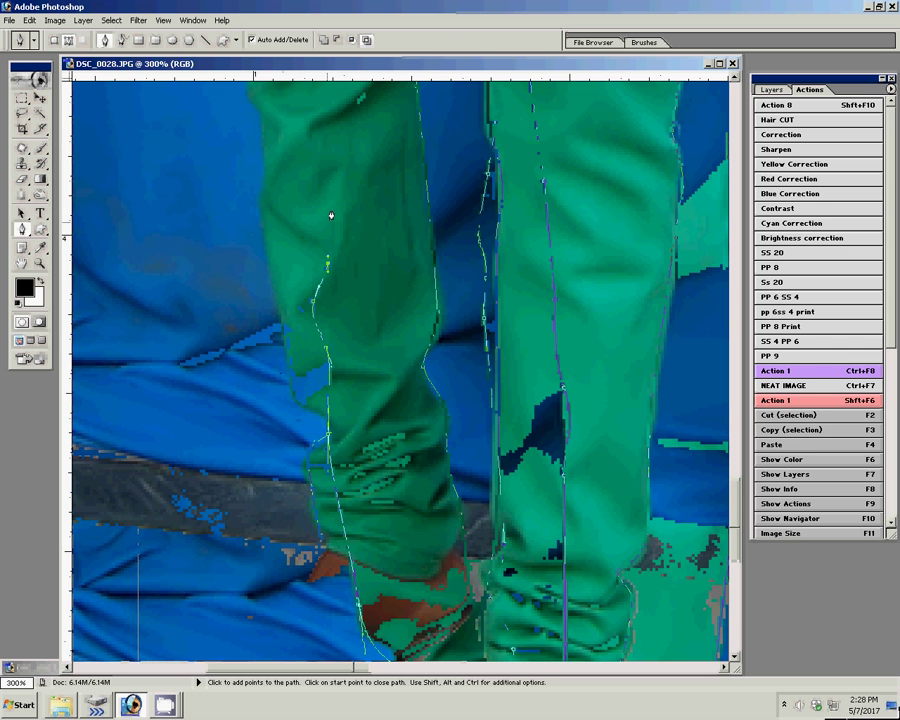
drag(330, 212, 400, 533)
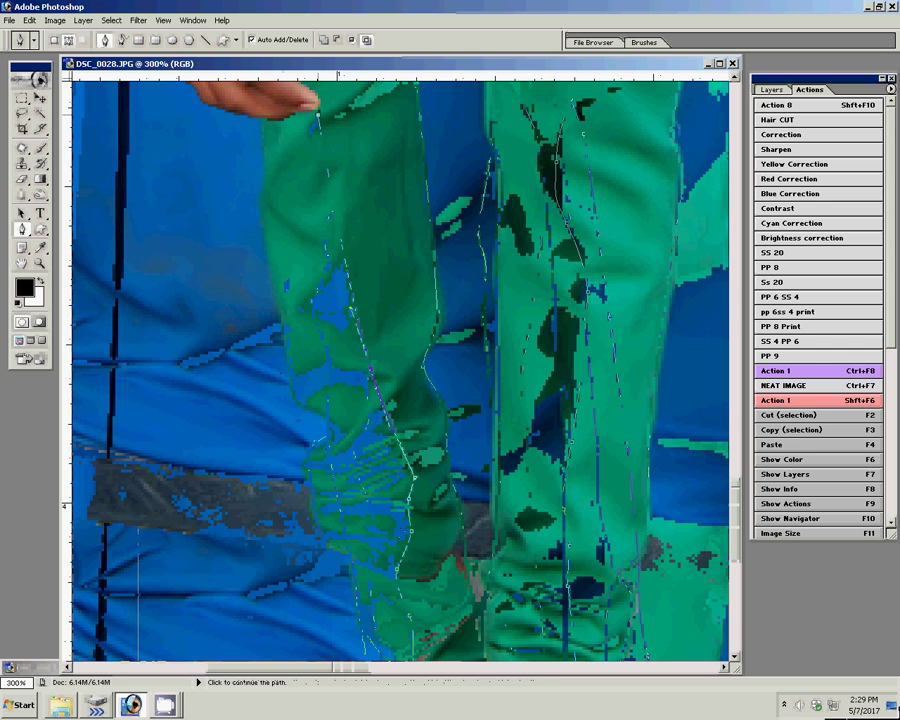
Continue the path around the hanging hand and up the arm to the shirt sleeve
drag(316, 120, 437, 491)
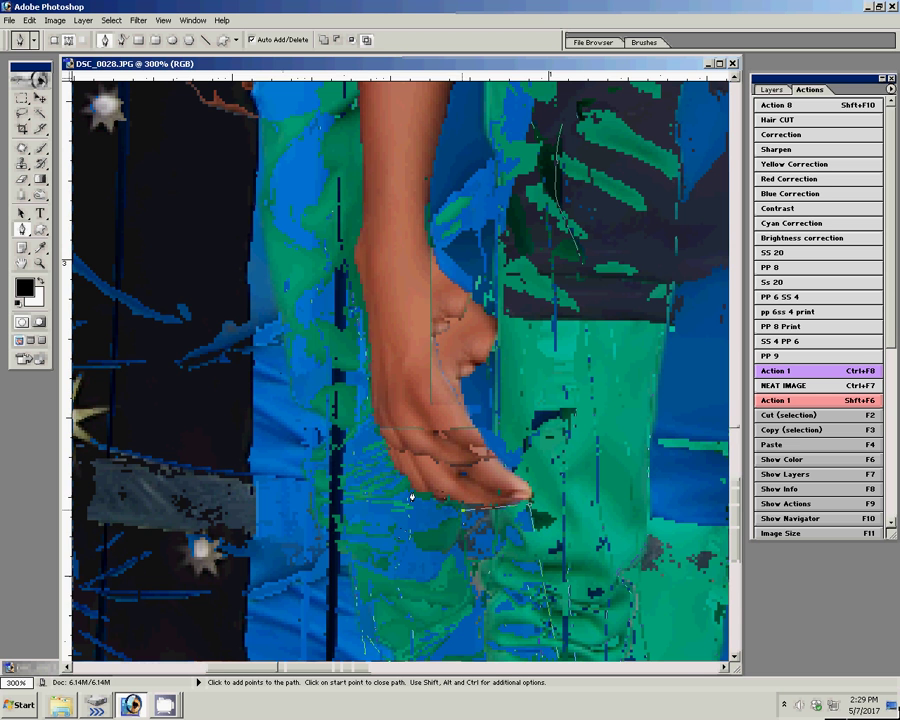
click(390, 462)
click(366, 310)
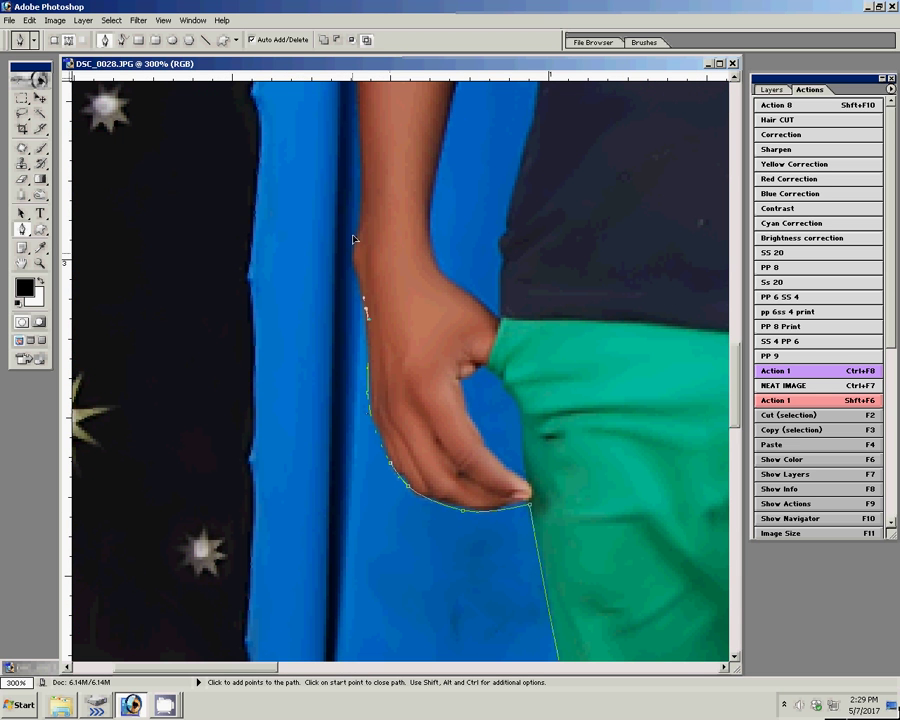
click(351, 251)
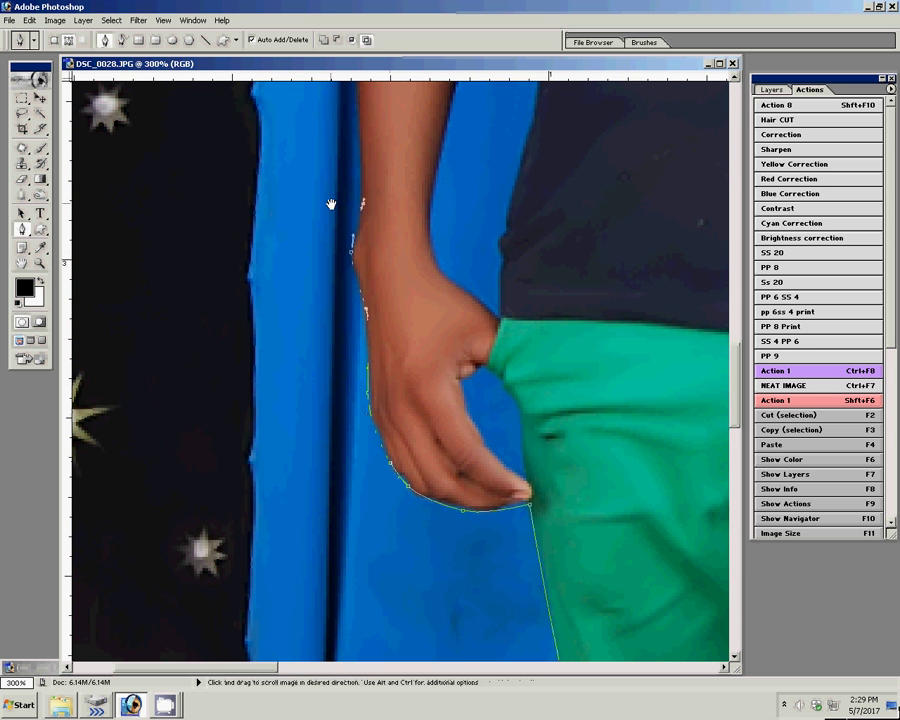
drag(331, 201, 342, 488)
click(360, 334)
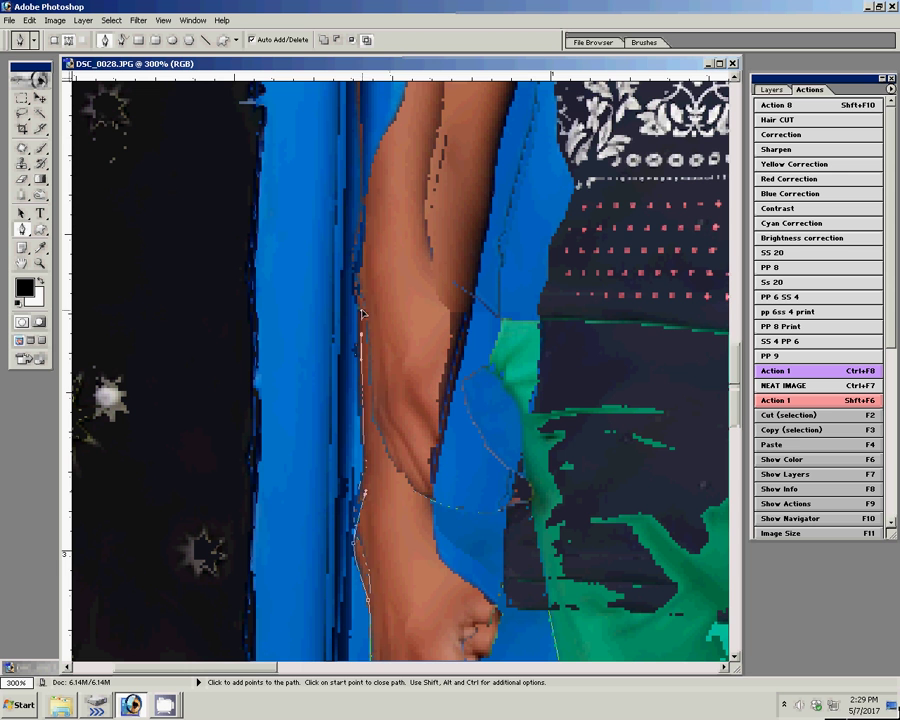
click(376, 158)
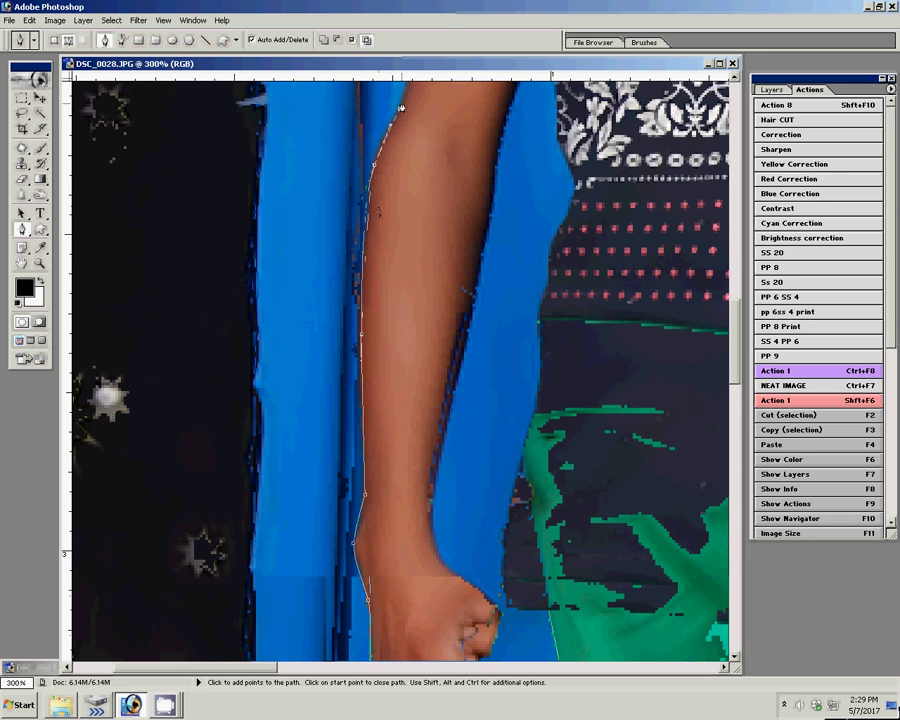
drag(396, 118, 313, 503)
click(327, 413)
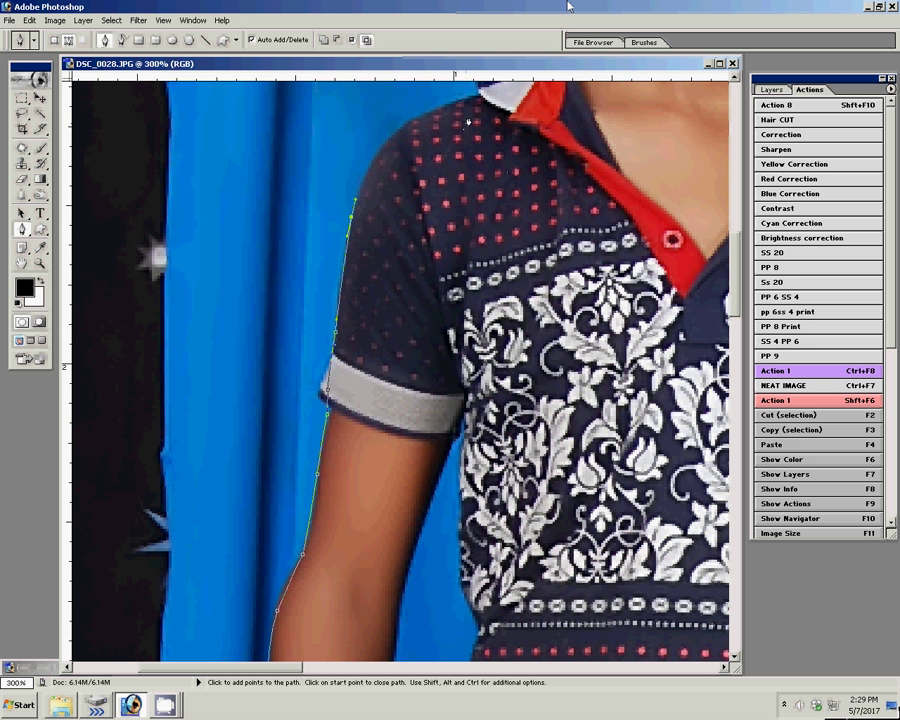
Extend the pen path over the left boy's shoulder, up his neck past the ear, and around his hair
scroll(350, 276, up, 3)
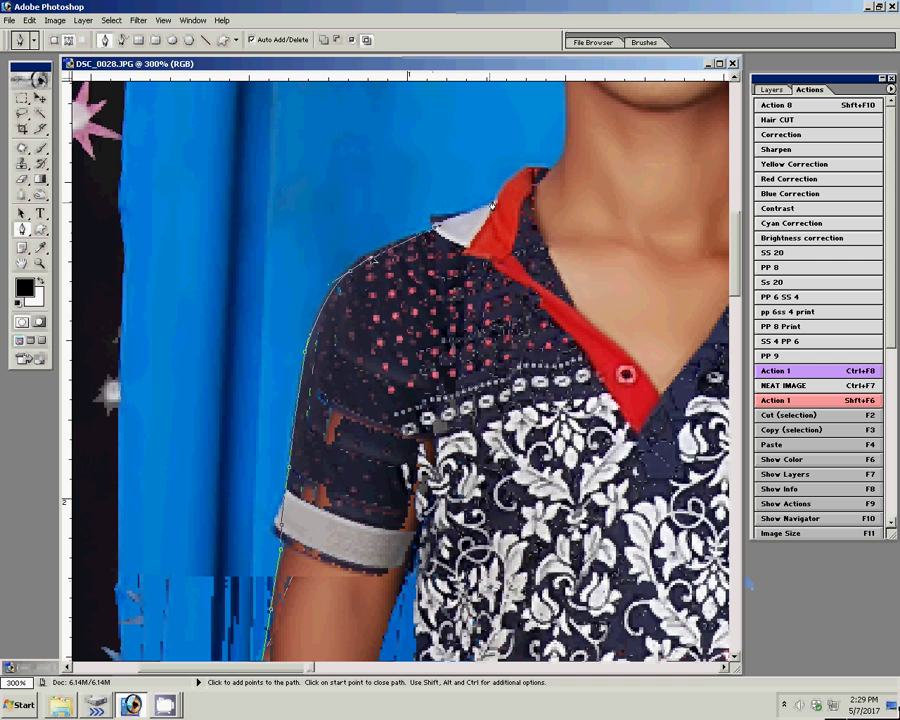
click(541, 173)
drag(558, 160, 446, 357)
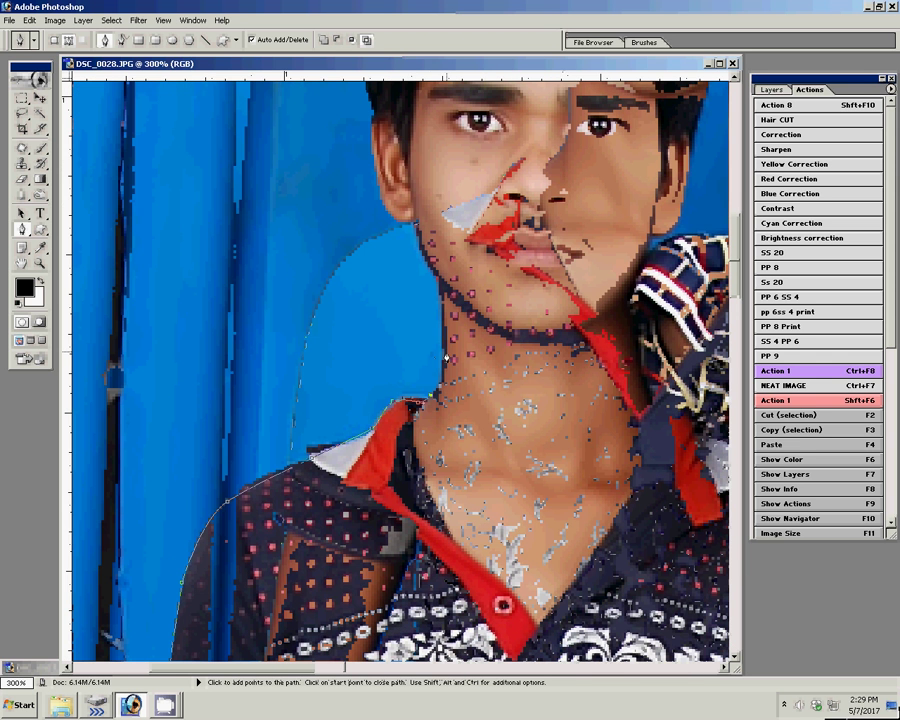
click(438, 285)
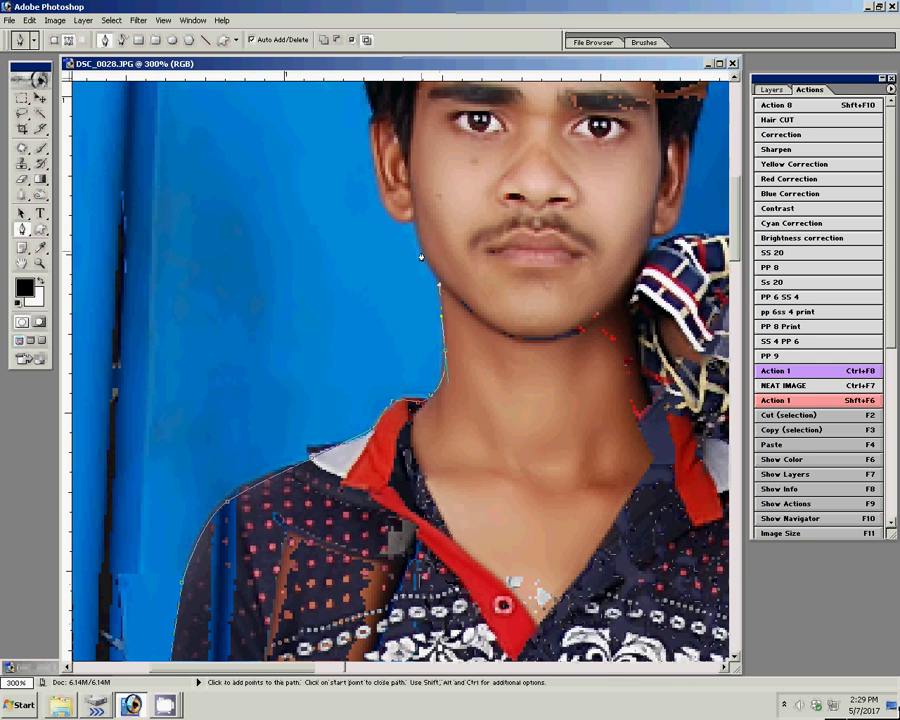
drag(415, 237, 460, 432)
click(464, 432)
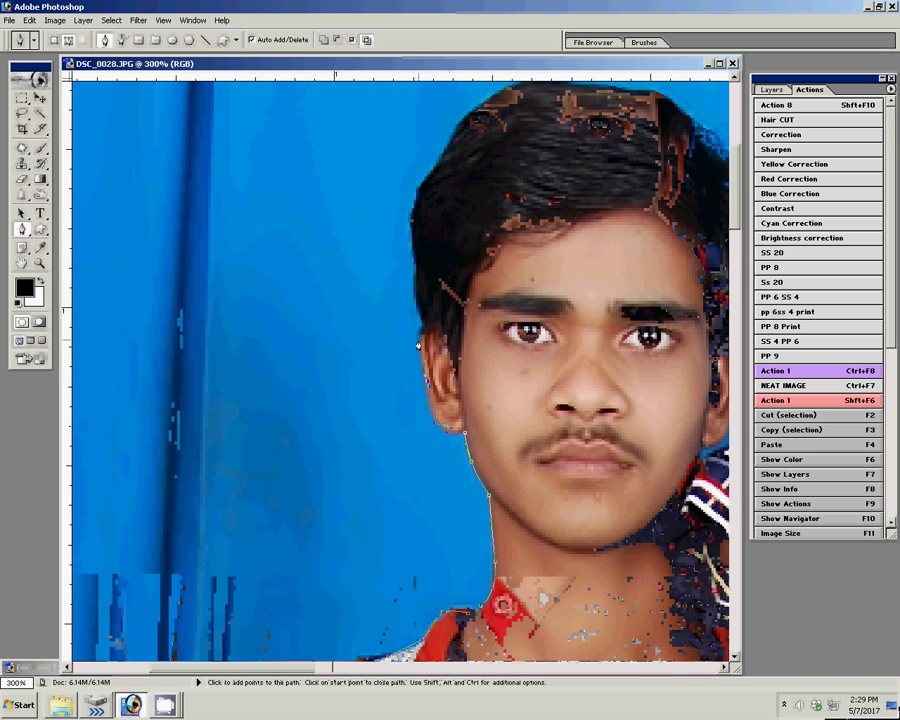
mouse_move(425, 185)
mouse_down()
mouse_move(449, 142)
mouse_move(249, 324)
mouse_up()
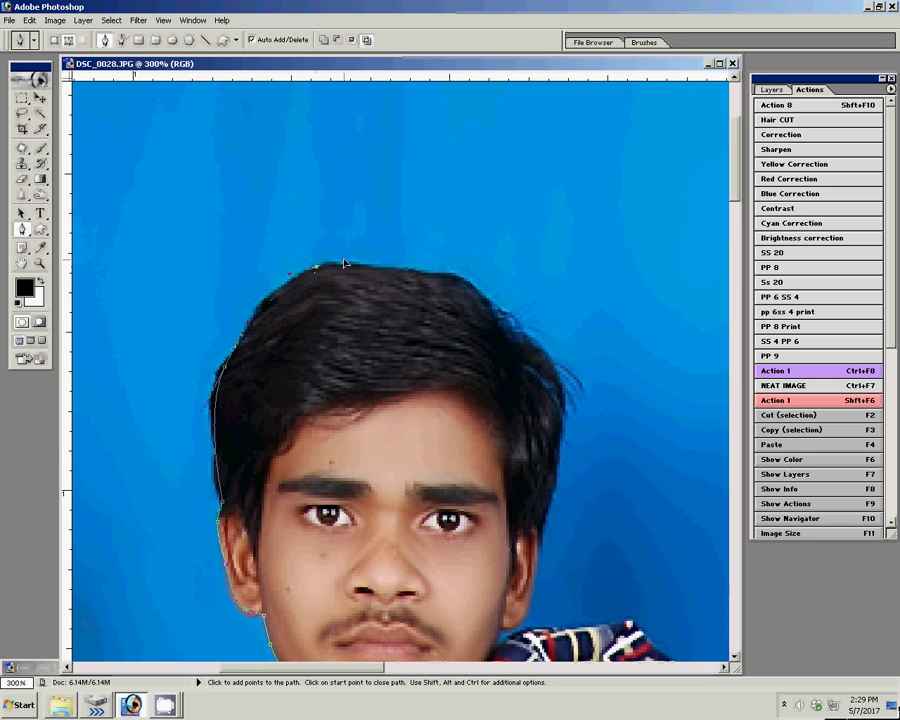
click(460, 280)
drag(550, 371, 564, 420)
Continue the path along the draped arm up to the right boy's neck
drag(546, 540, 538, 274)
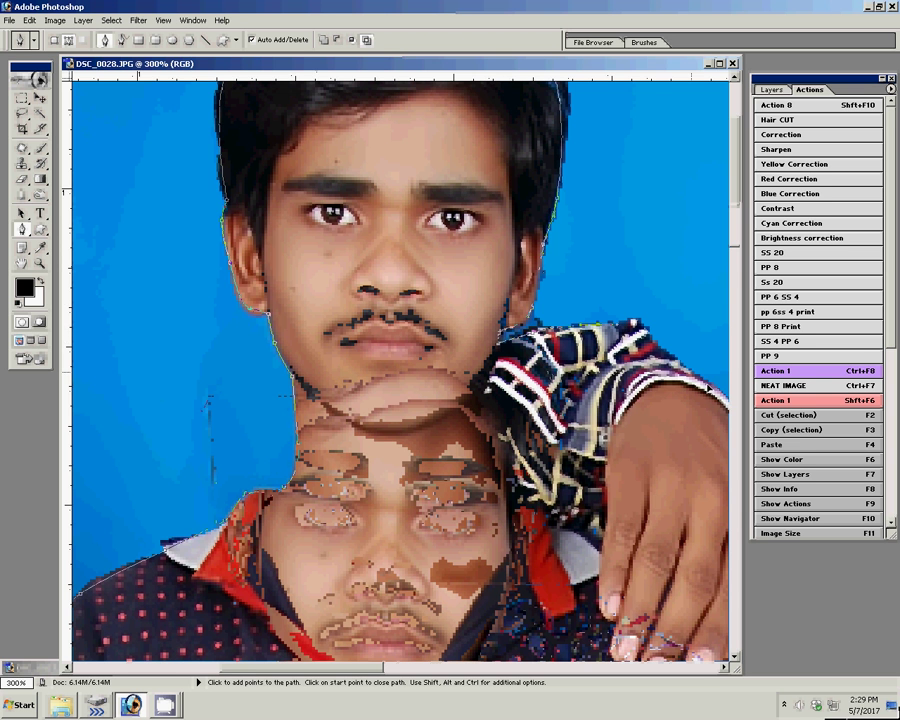
key(space)
drag(450, 400, 90, 275)
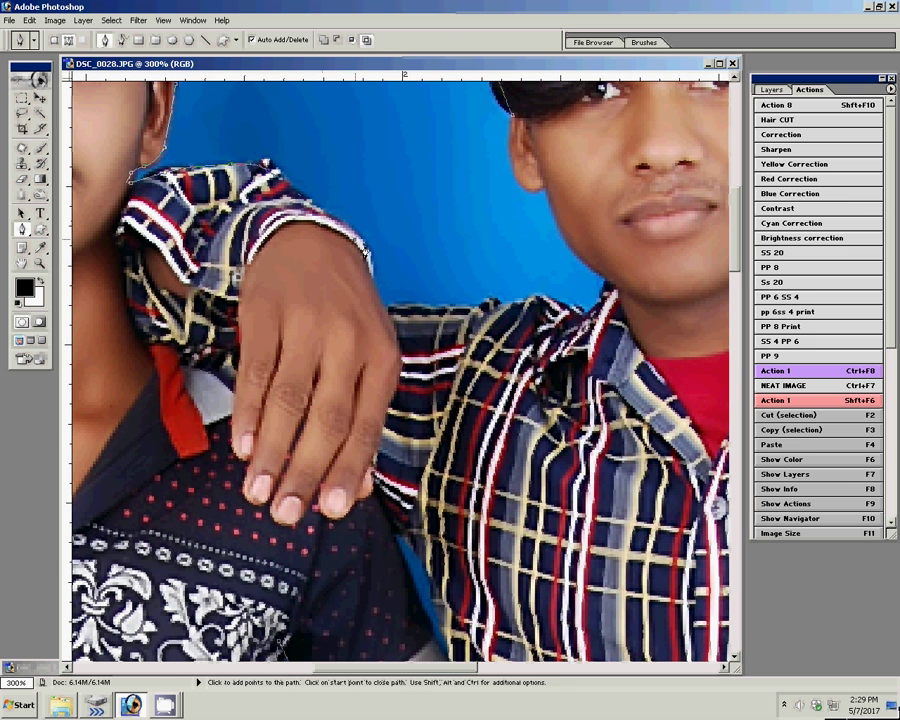
click(366, 252)
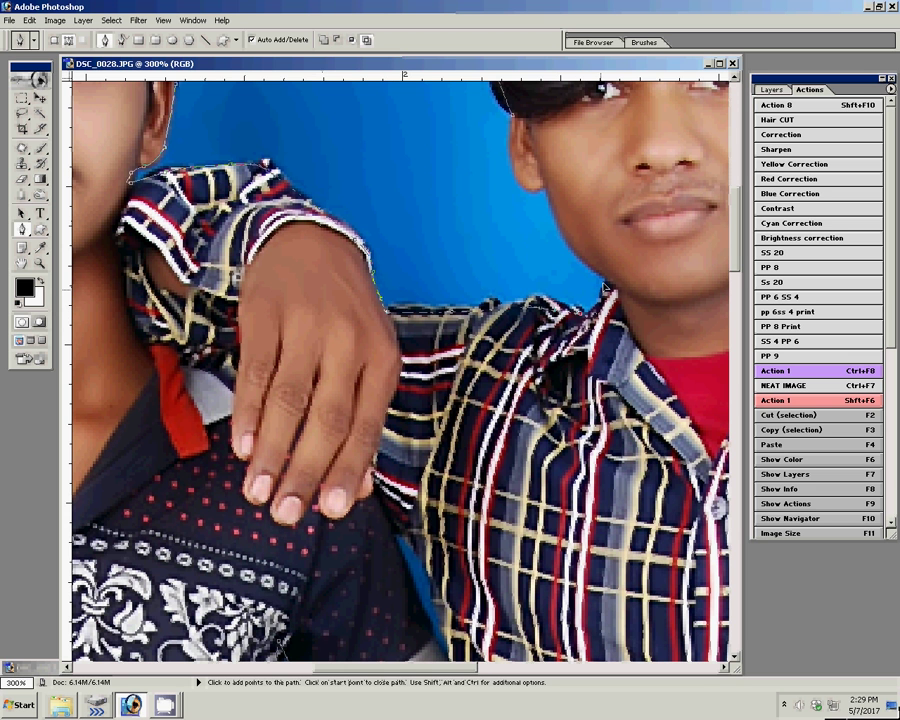
click(531, 188)
drag(531, 188, 489, 385)
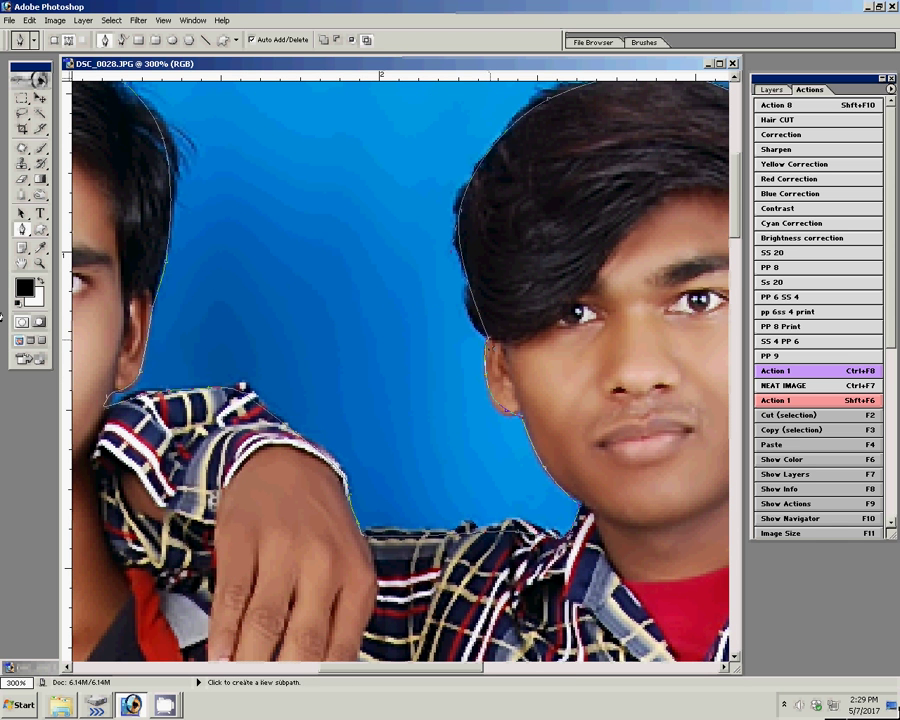
Turn the path into a 1.5-pixel feathered selection and copy the boys to Layer 1
right_click(494, 200)
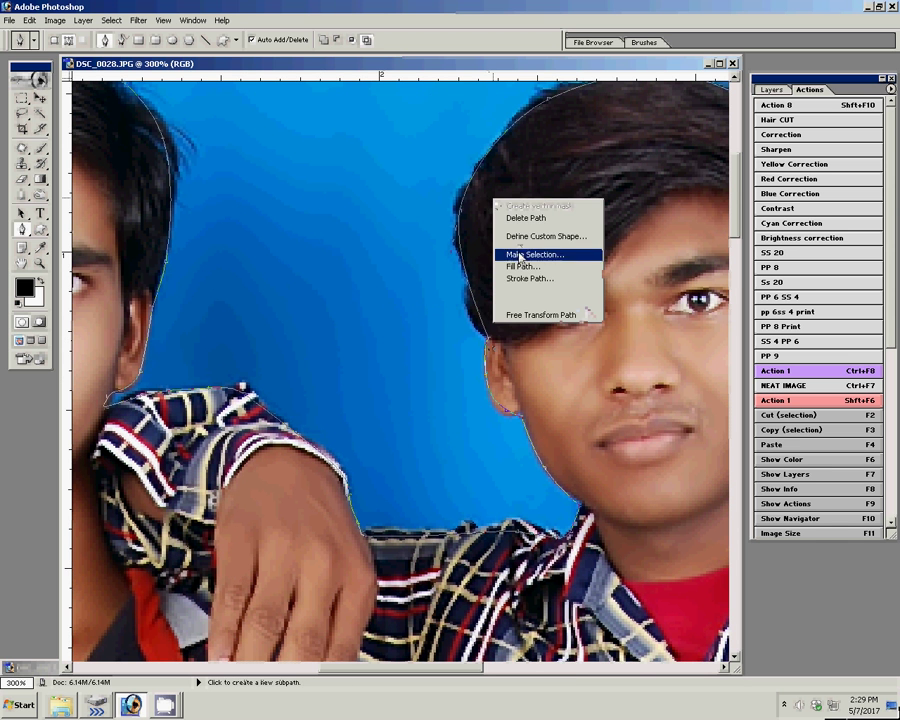
click(519, 255)
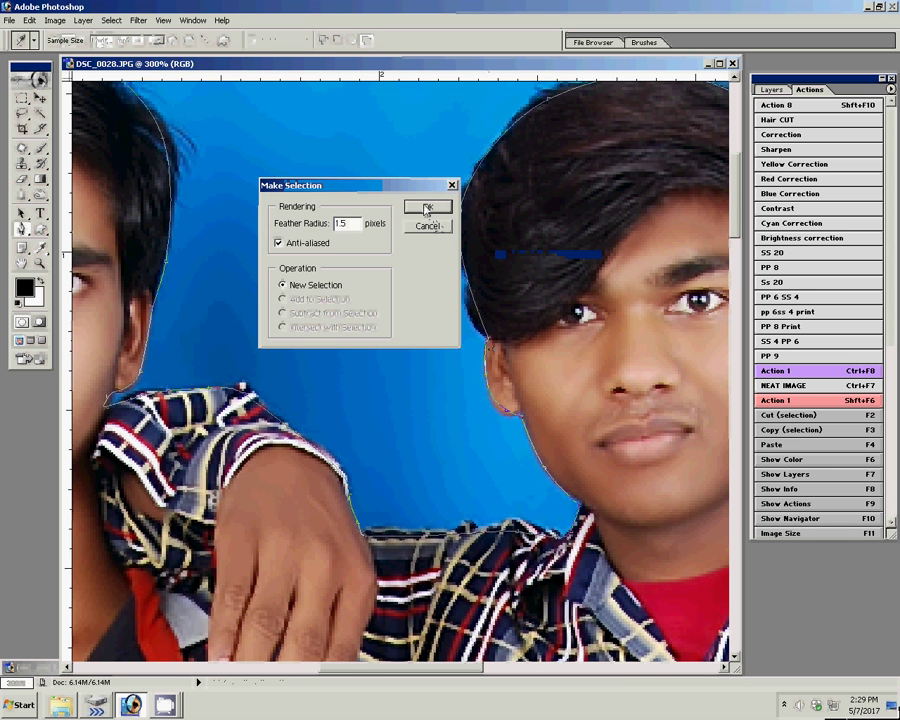
click(426, 208)
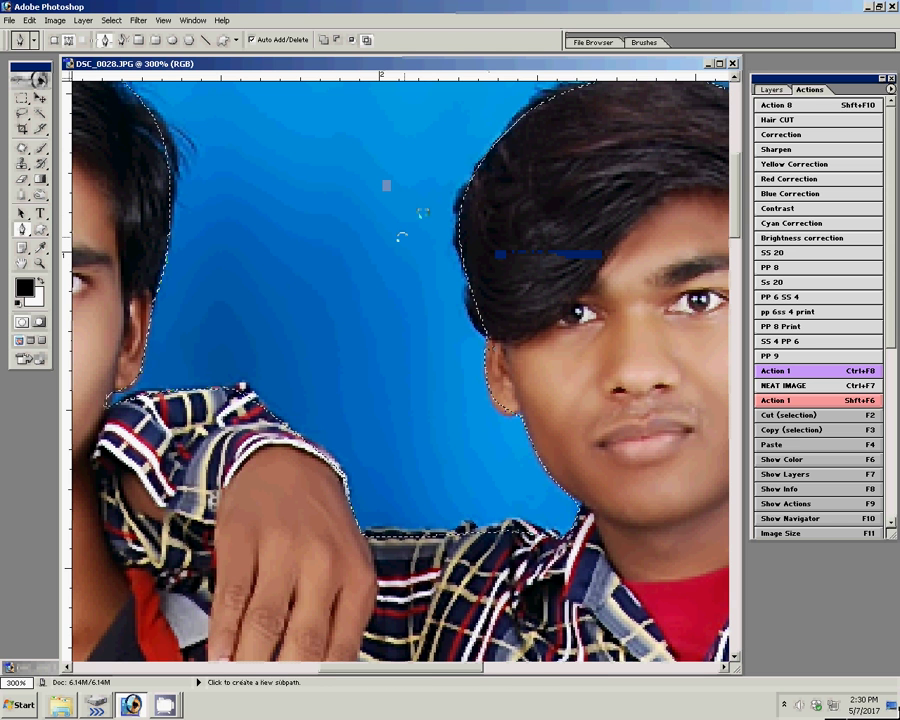
key(ctrl+j)
Hide the Background layer so the boys show over transparency
key(F7)
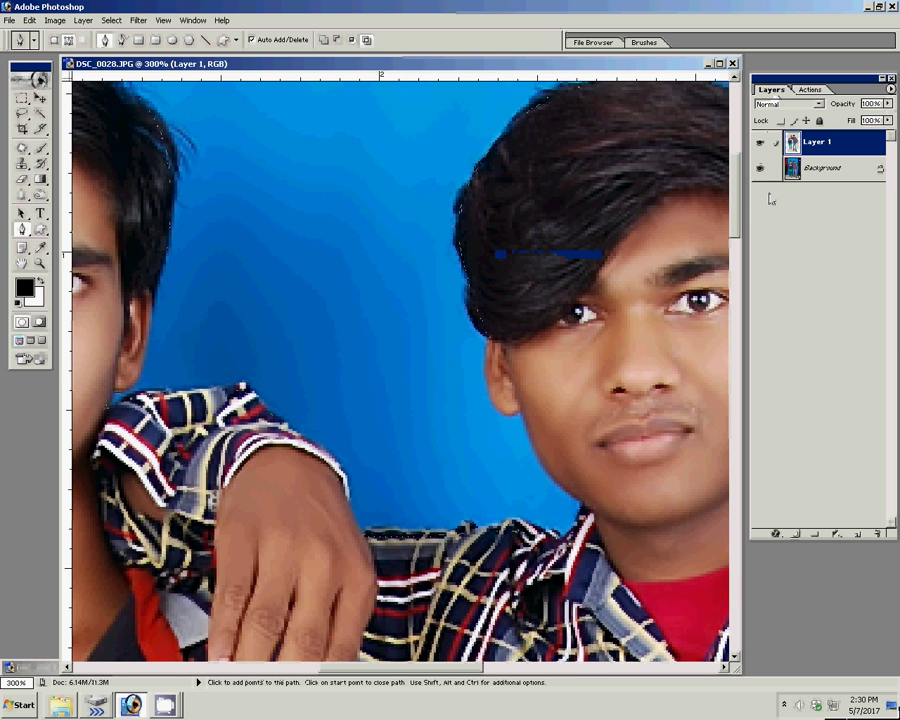
click(762, 169)
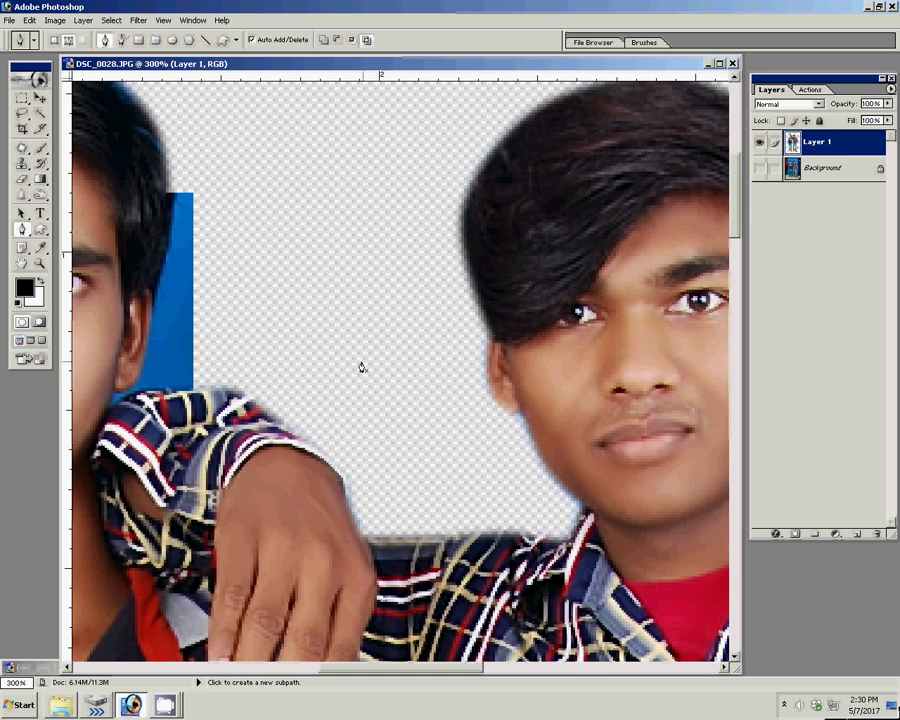
key(z)
right_click(268, 341)
Fit the image on screen and delete the leftover blue patch using the Magic Wand at tolerance 60
click(290, 345)
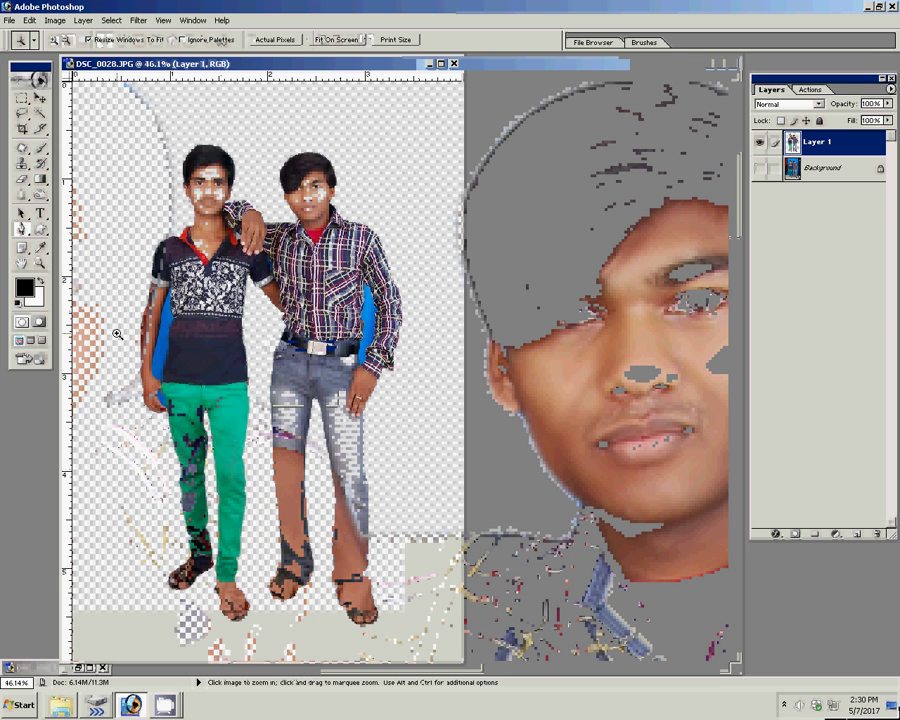
click(40, 113)
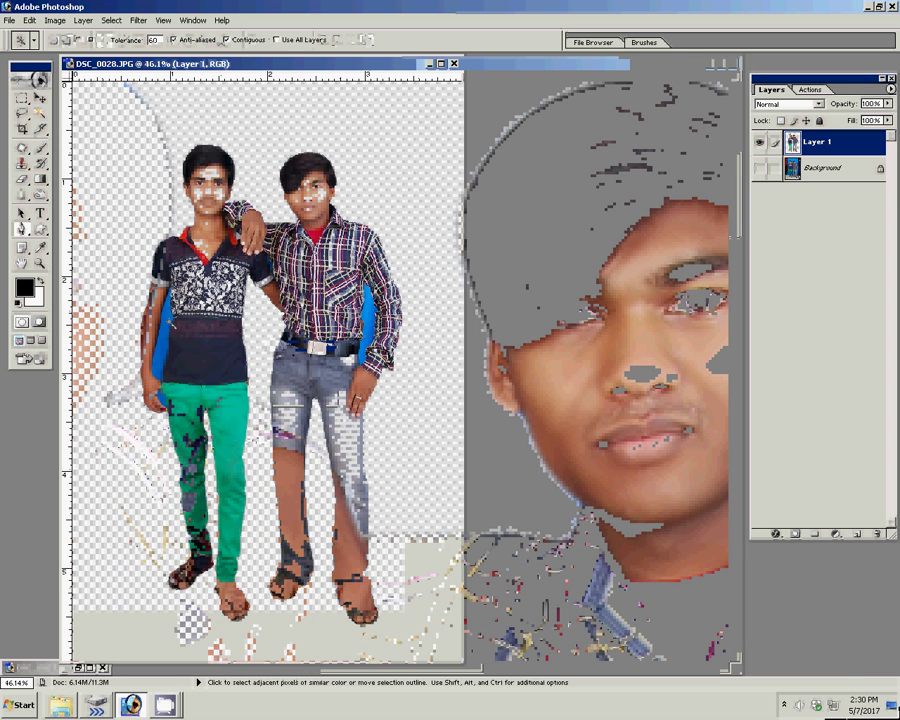
click(205, 330)
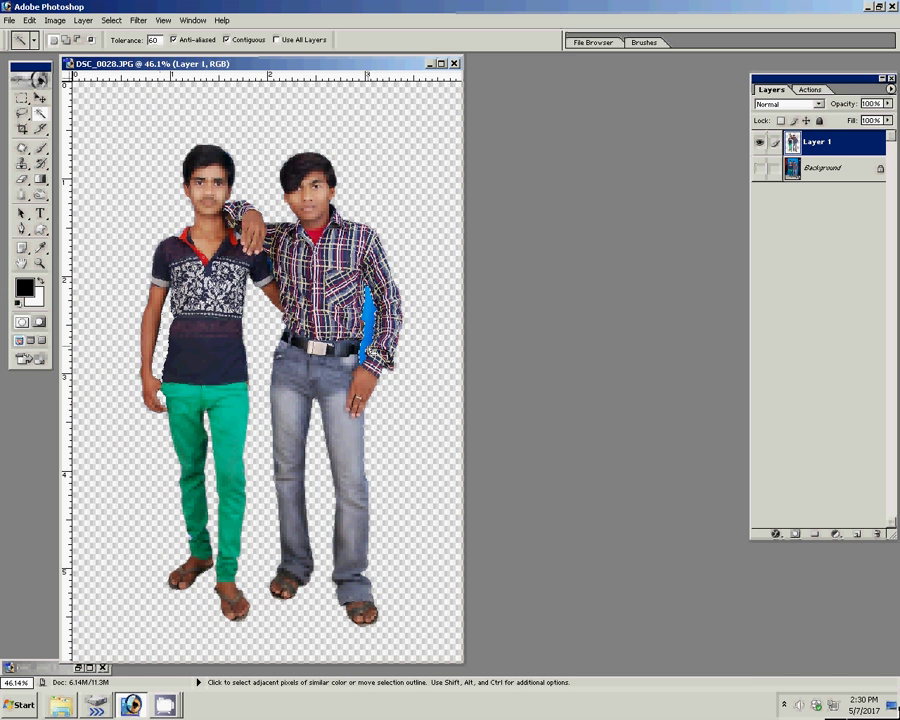
key(Delete)
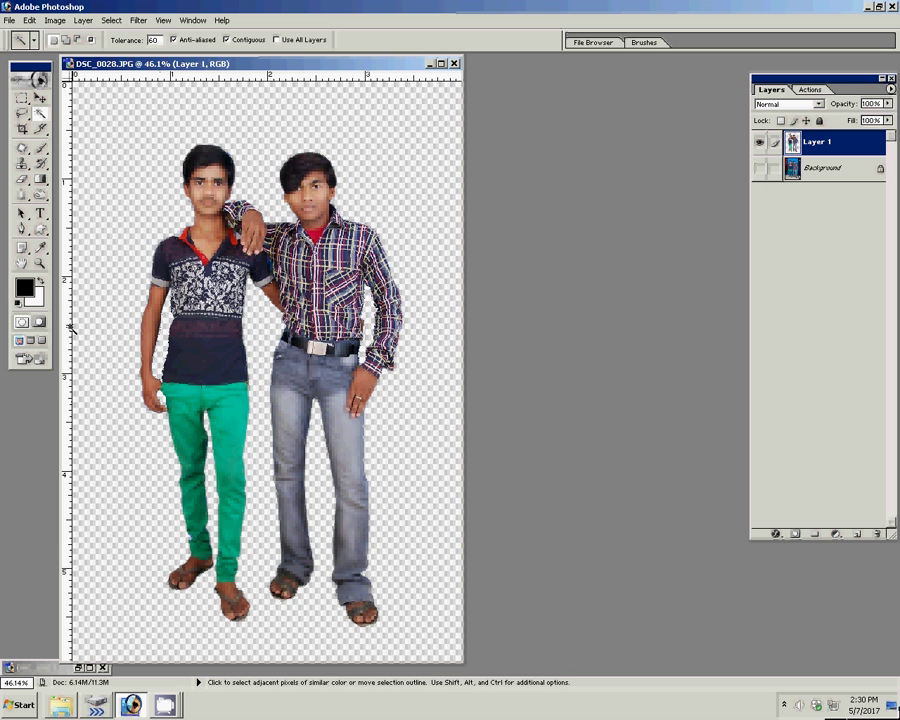
Confirm the image size at 4 inches wide, 300 ppi
right_click(368, 64)
click(400, 79)
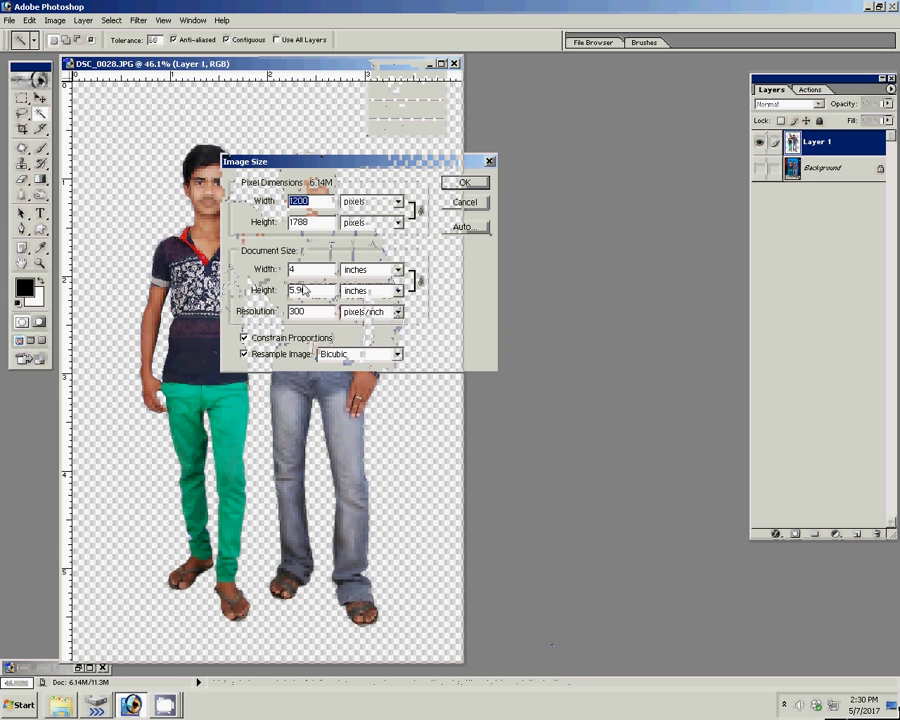
click(464, 182)
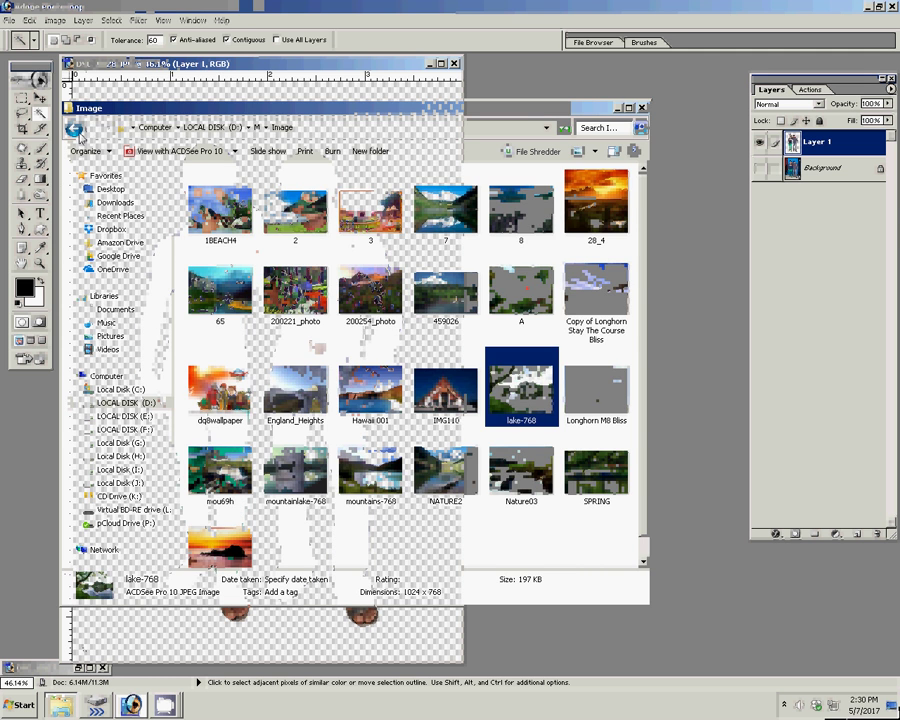
Browse into the DN17 folder, then go back up to drive D:
click(74, 129)
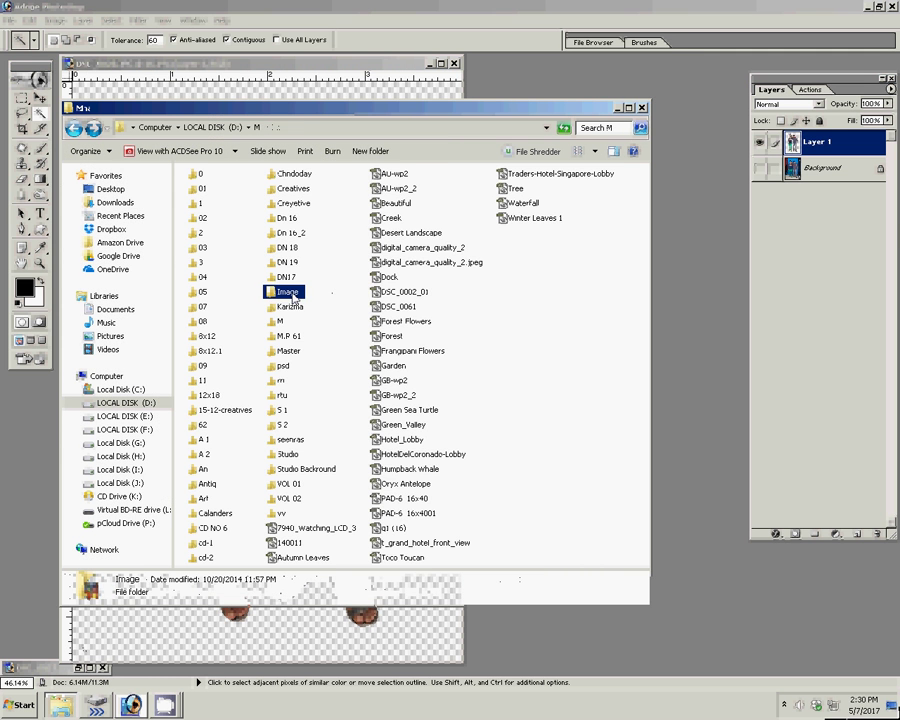
key(Up)
key(Return)
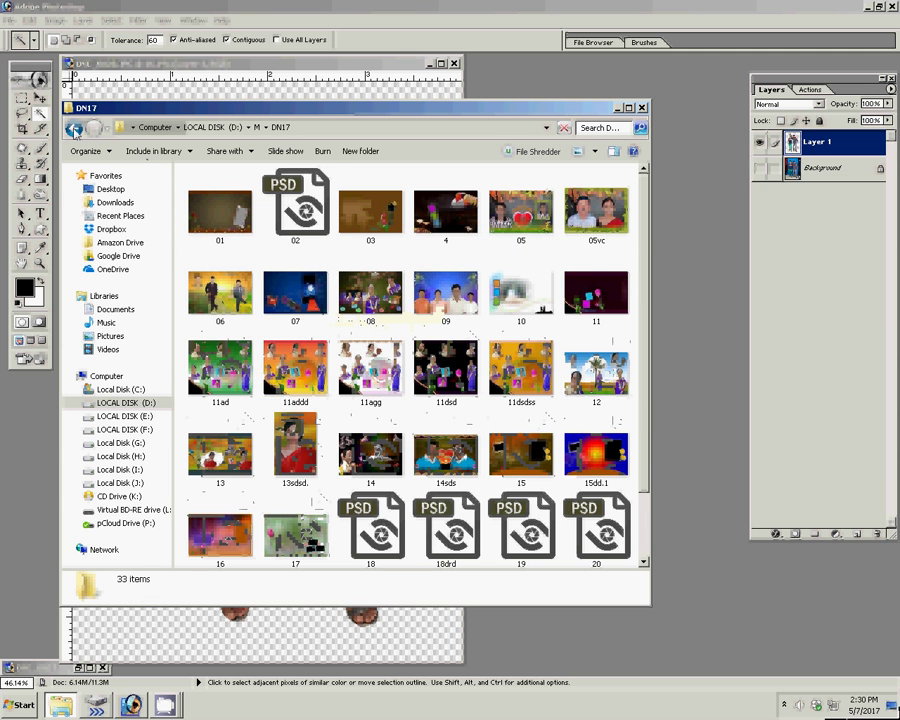
click(74, 130)
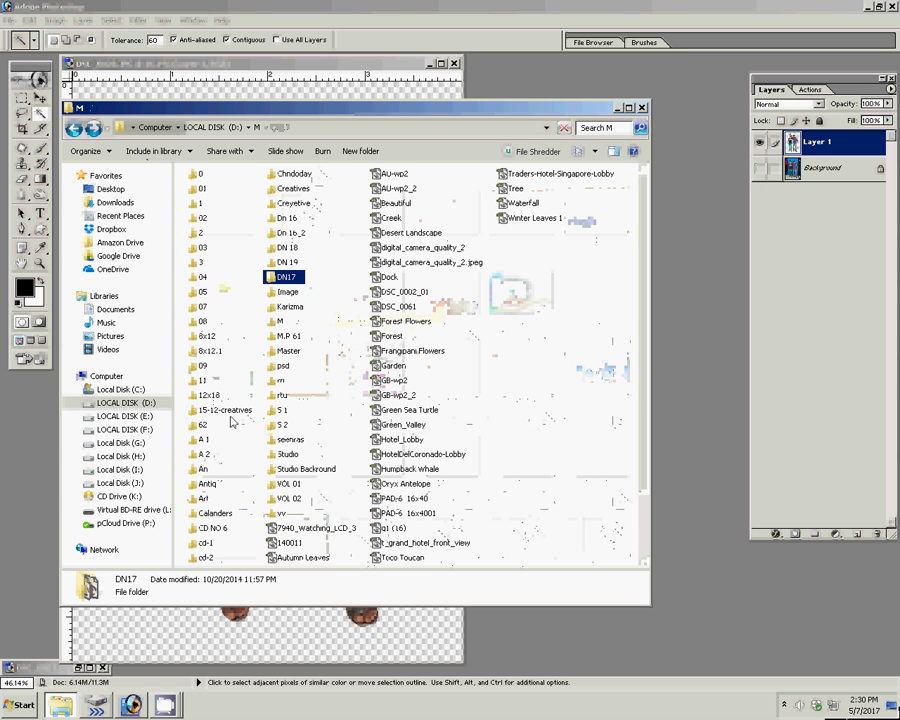
key(BackSpace)
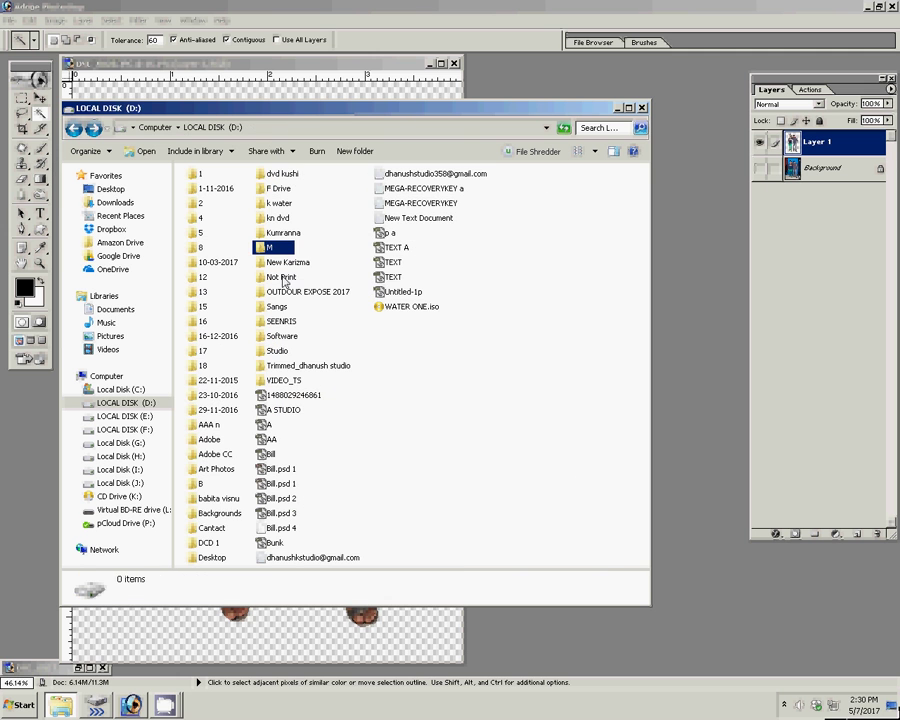
Open D:\Backgrounds\1B and try opening 055 (46) copy.jpg in Photoshop
click(213, 514)
double_click(213, 514)
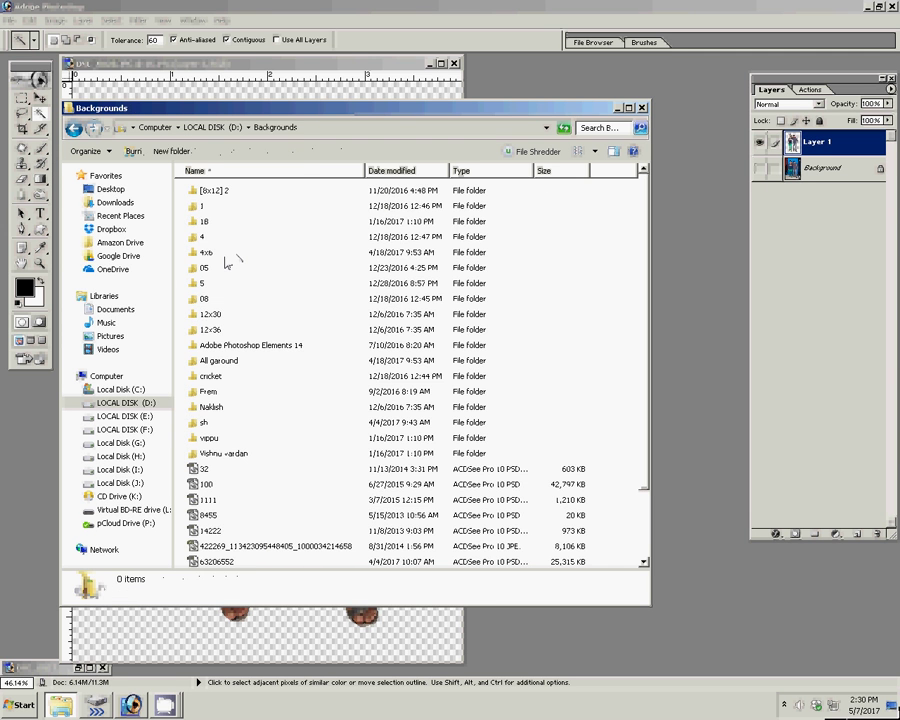
click(201, 222)
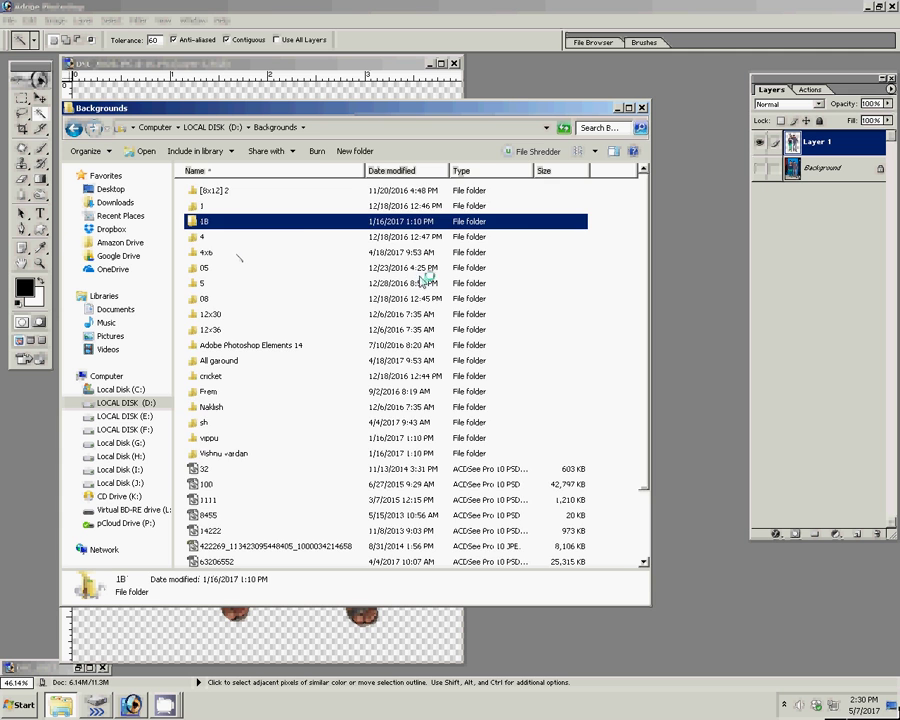
key(Return)
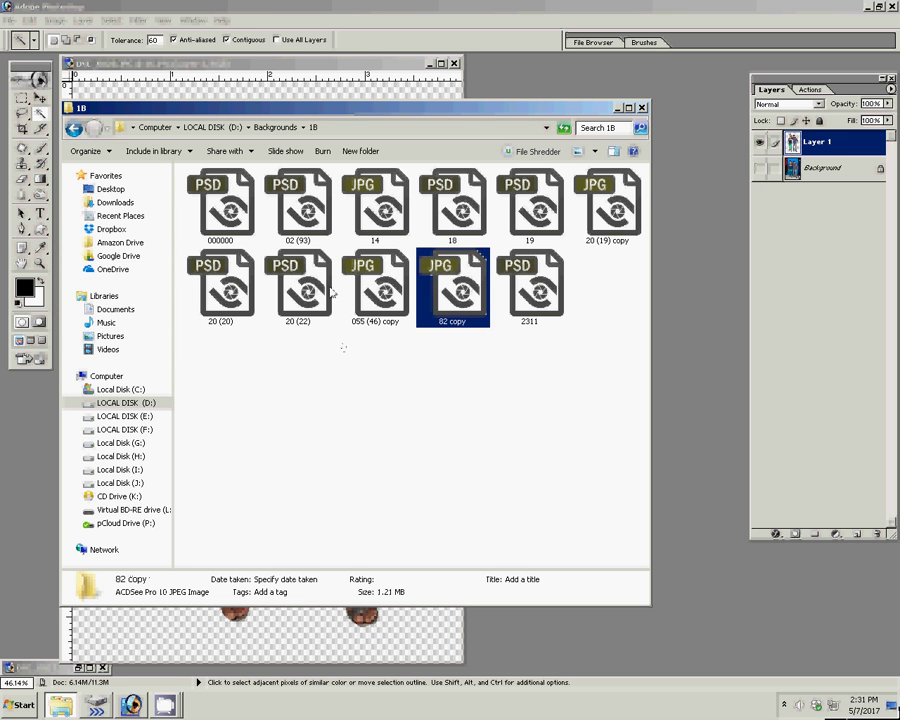
click(367, 298)
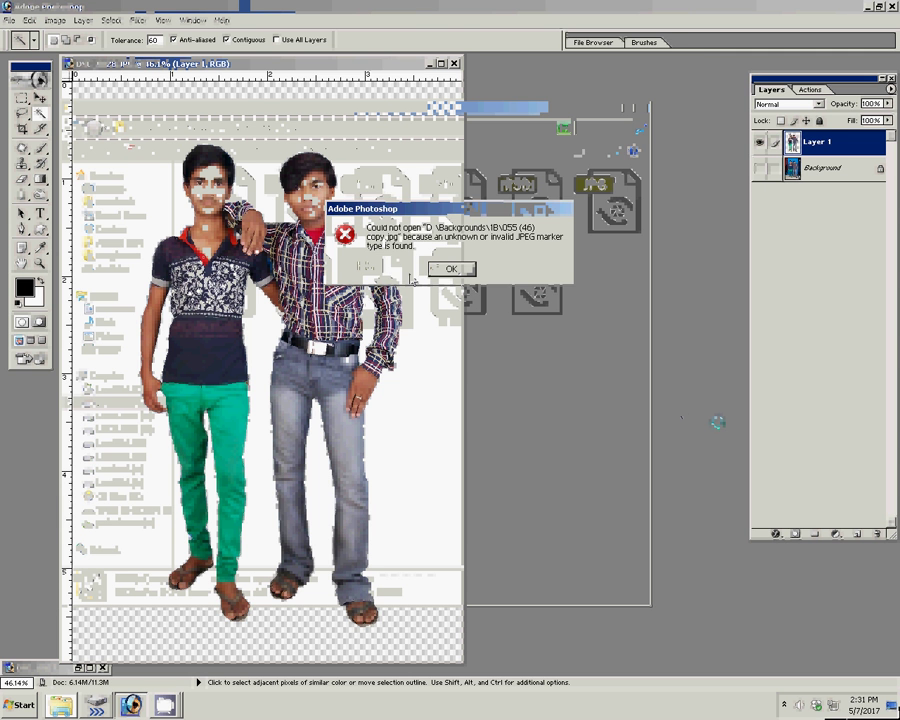
key(Return)
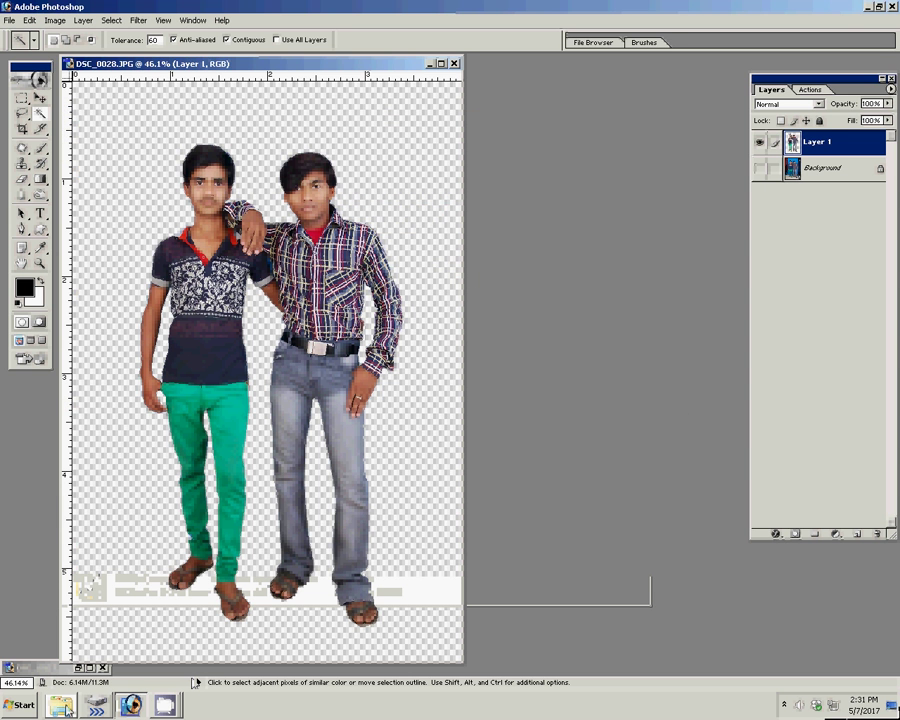
Return to the Backgrounds folder and open folder 5
click(62, 706)
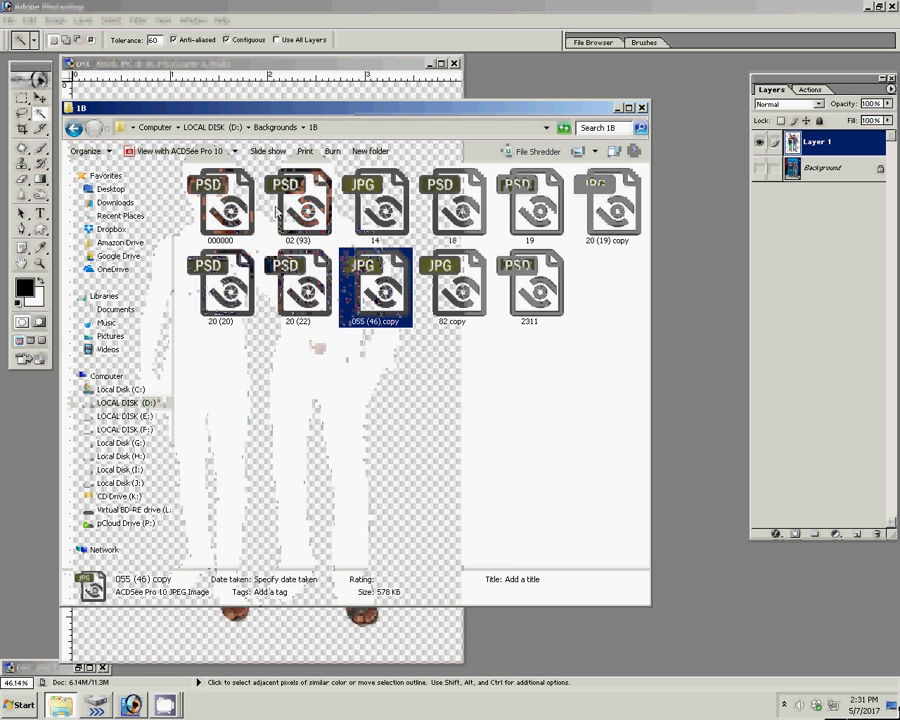
click(73, 128)
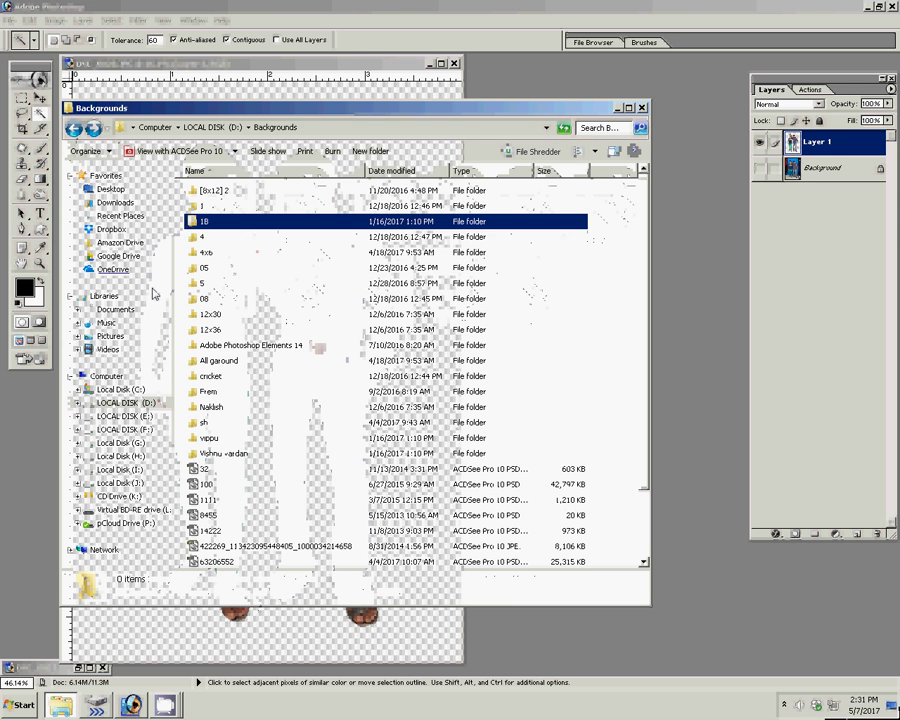
double_click(204, 284)
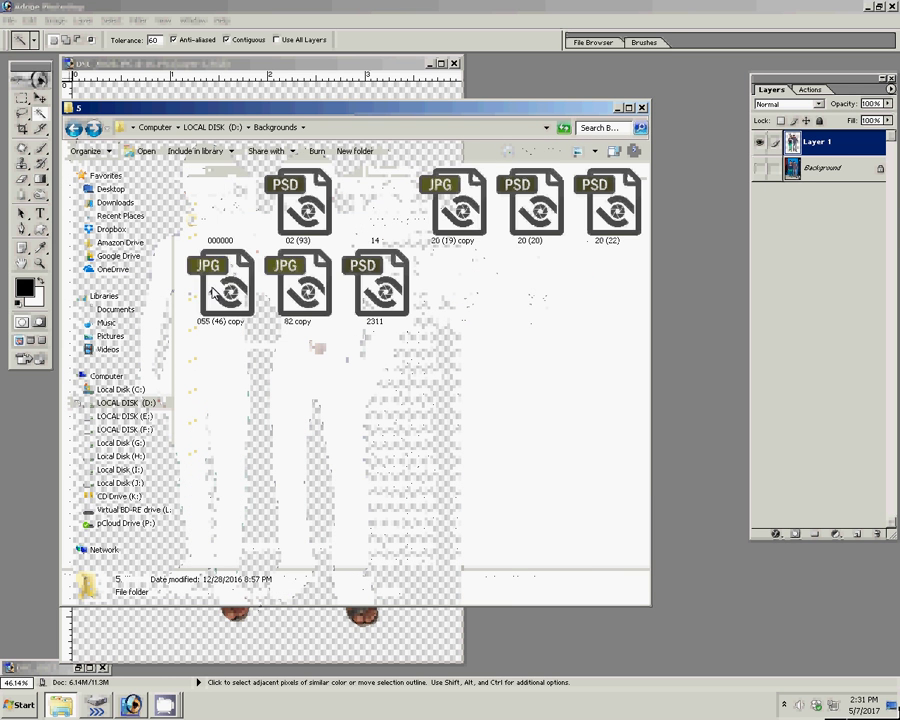
Open 82 copy.jpg and resize it to 4 inches wide at 300 ppi
click(297, 285)
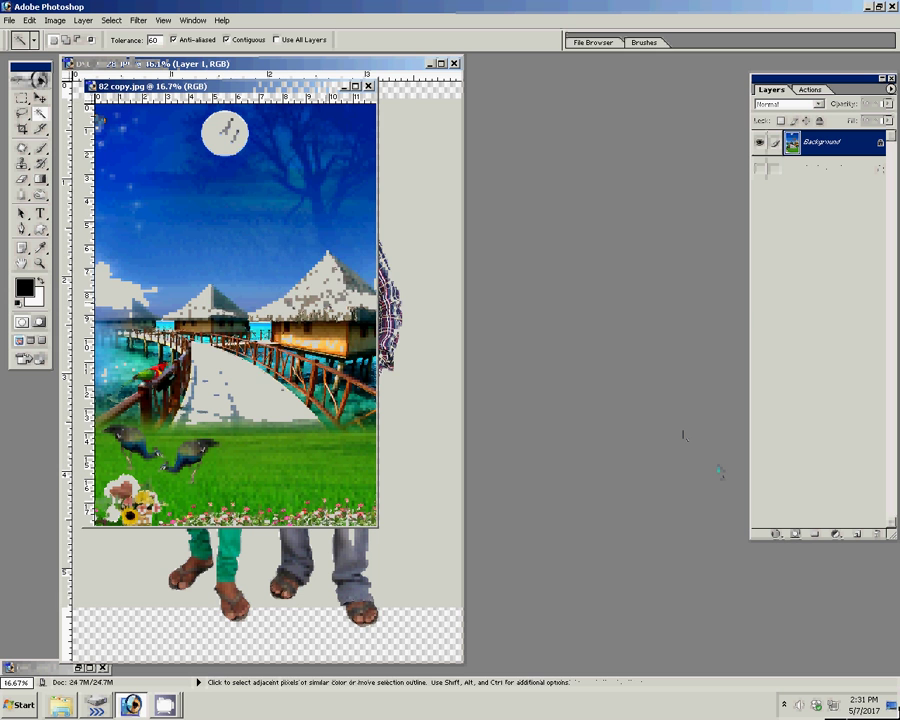
key(ctrl+alt+i)
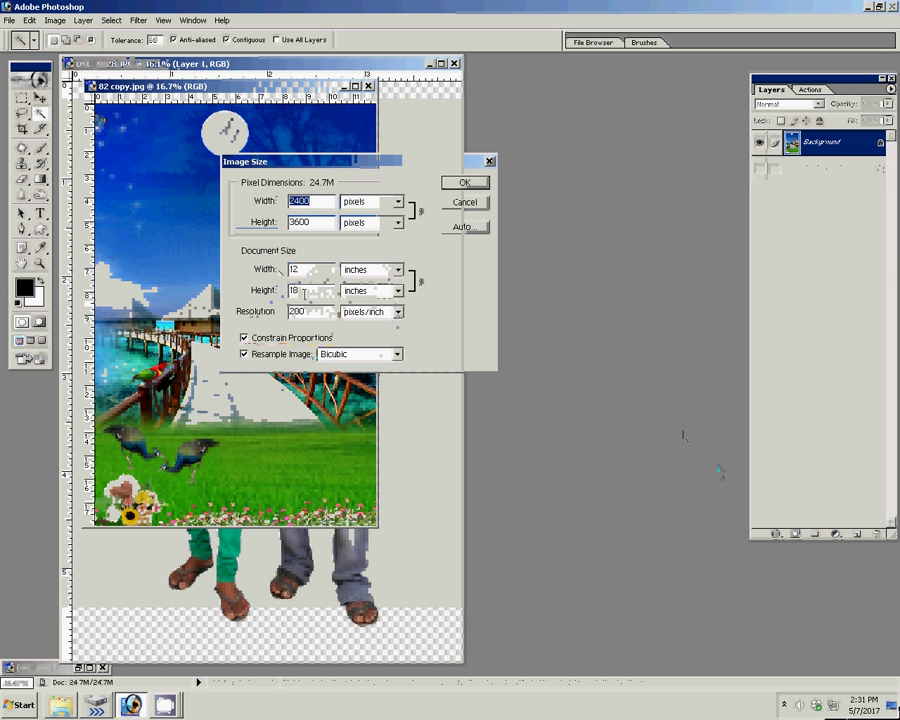
key(Tab)
key(Tab)
text(4)
key(Tab)
key(Tab)
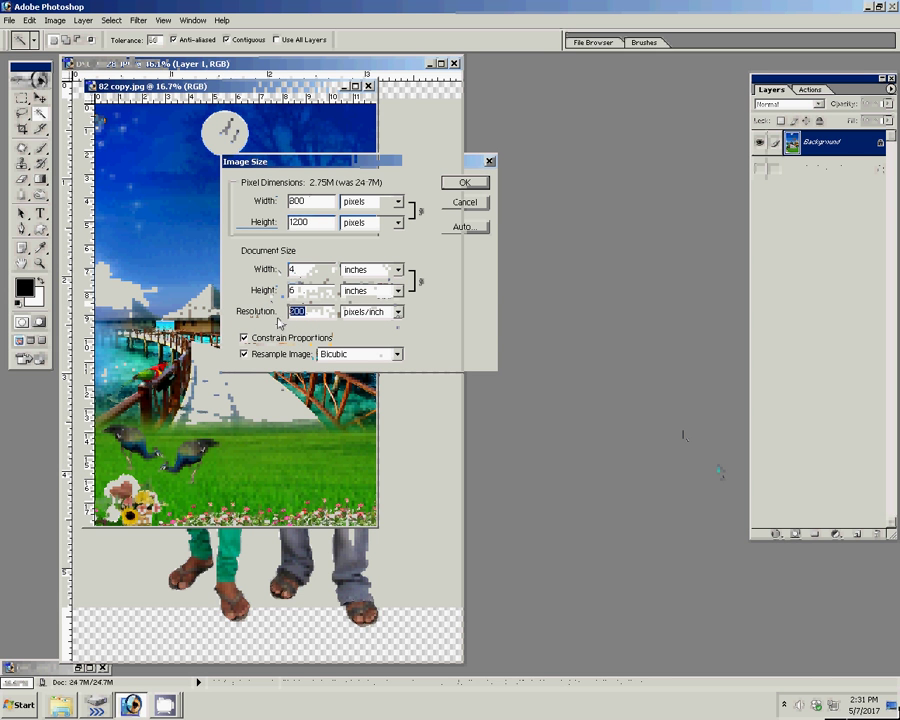
text(300)
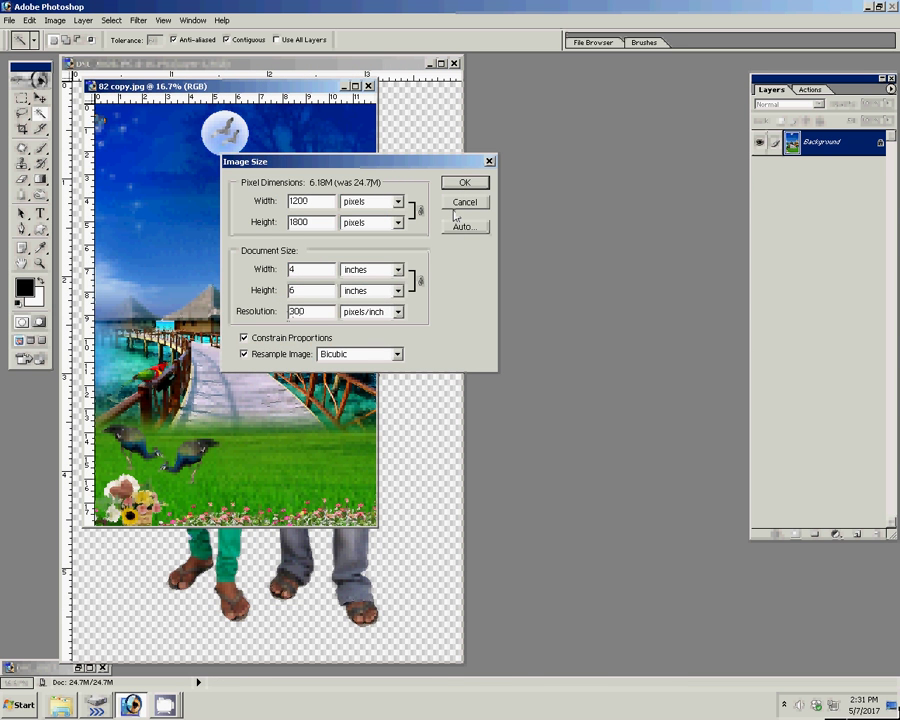
click(460, 183)
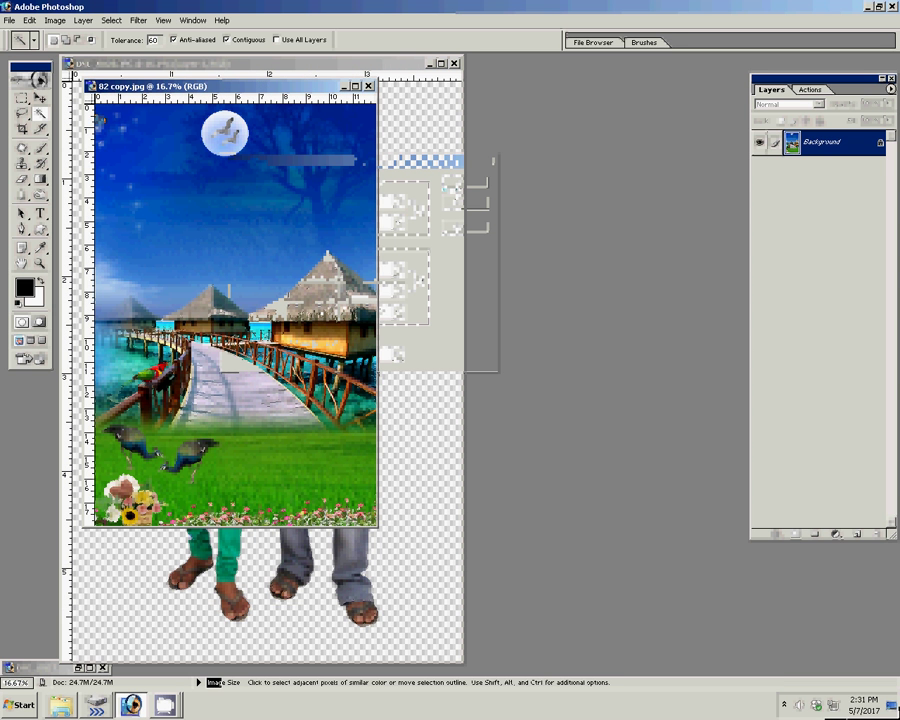
Fit 82 copy.jpg on screen and drag the boys' Layer 1 onto the boardwalk
key(z)
right_click(140, 174)
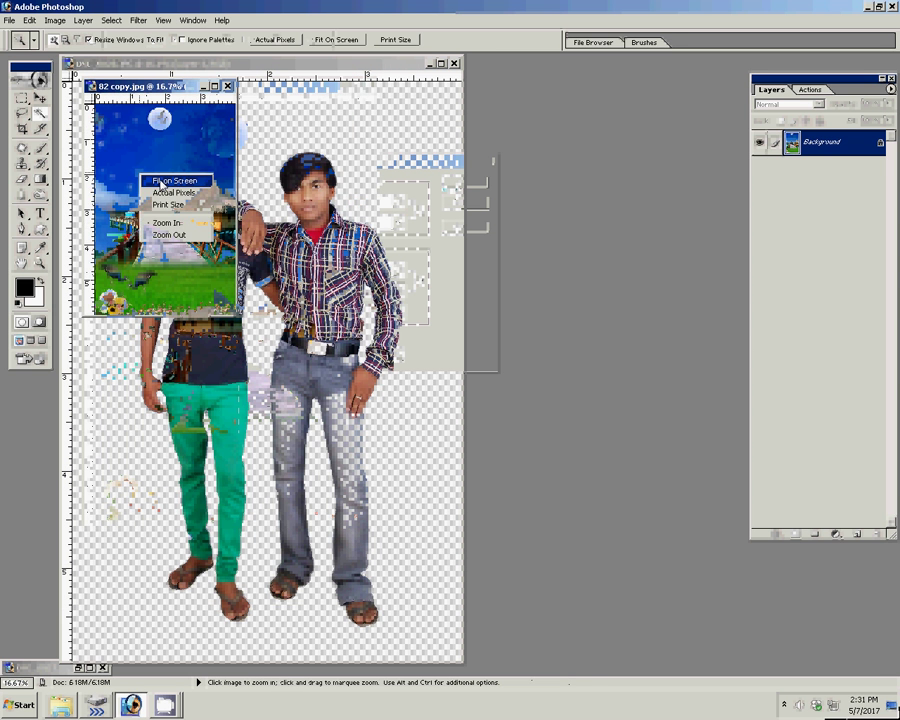
click(174, 184)
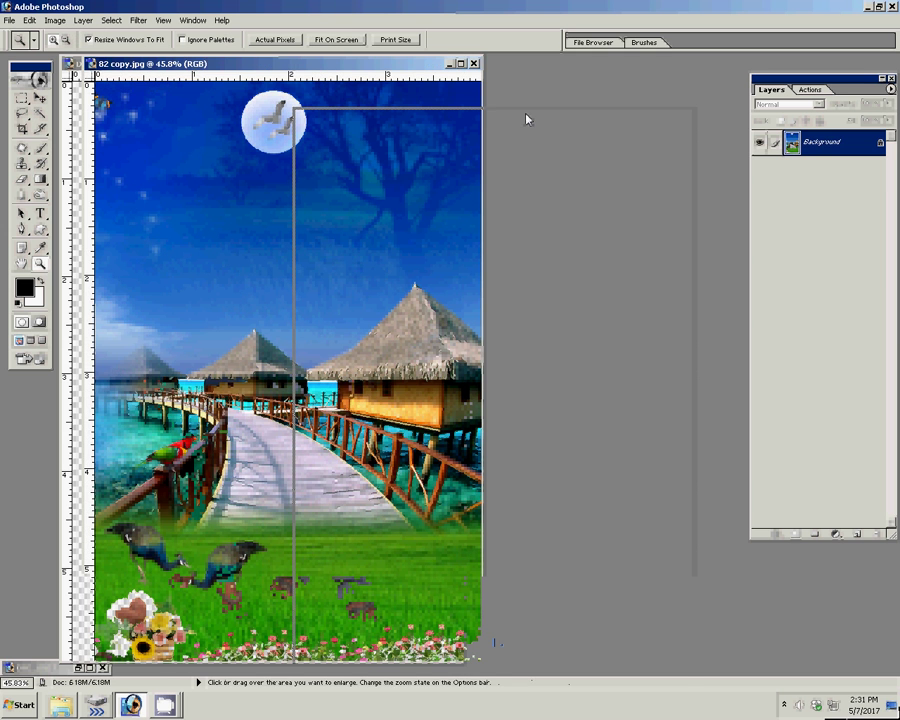
drag(527, 119, 527, 119)
click(154, 252)
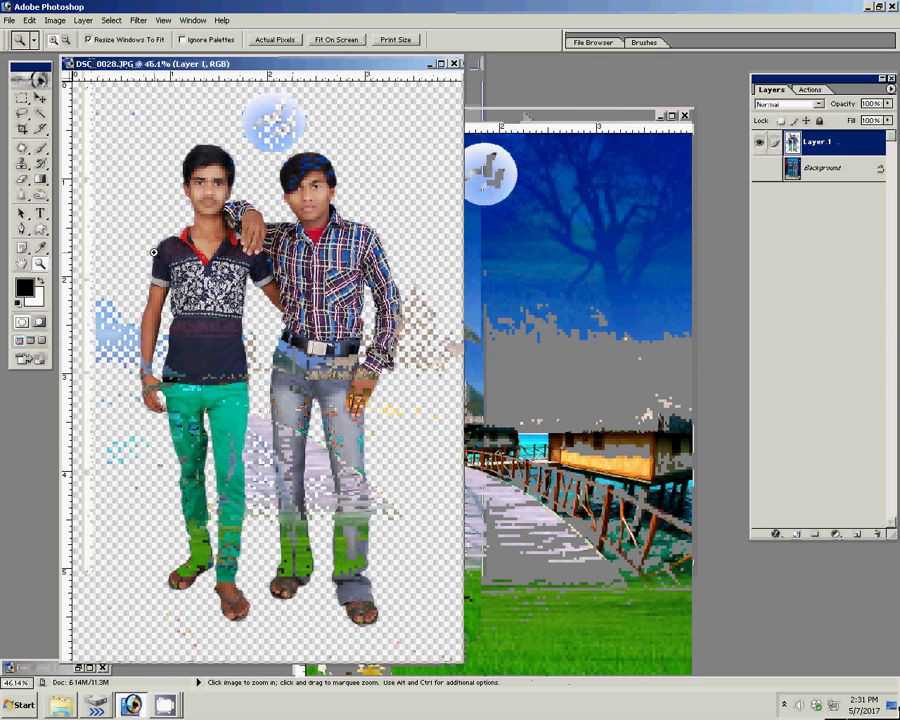
key(v)
drag(154, 252, 578, 283)
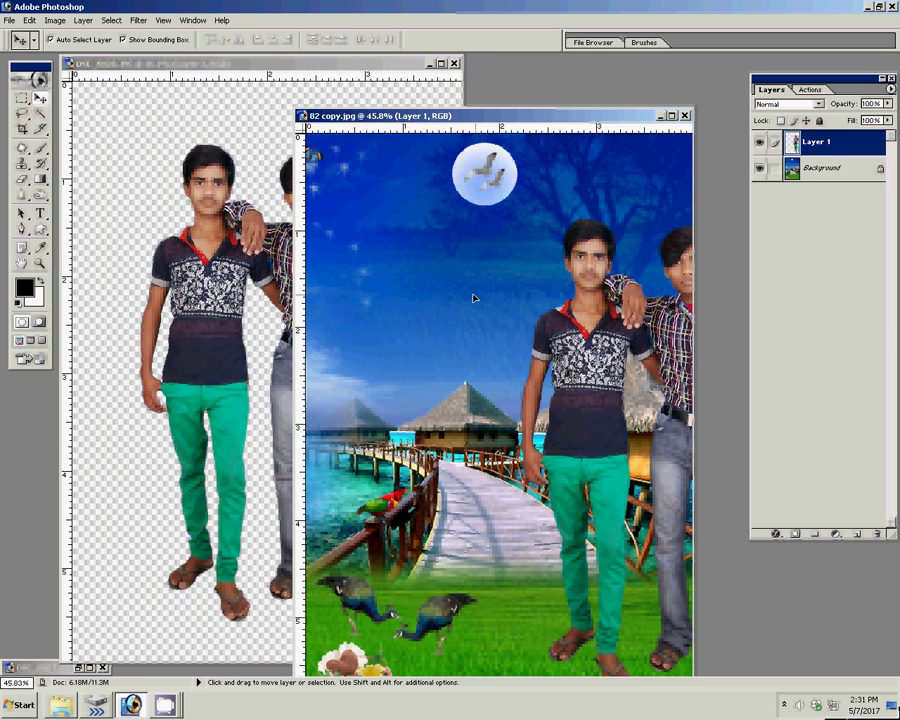
drag(545, 571, 410, 546)
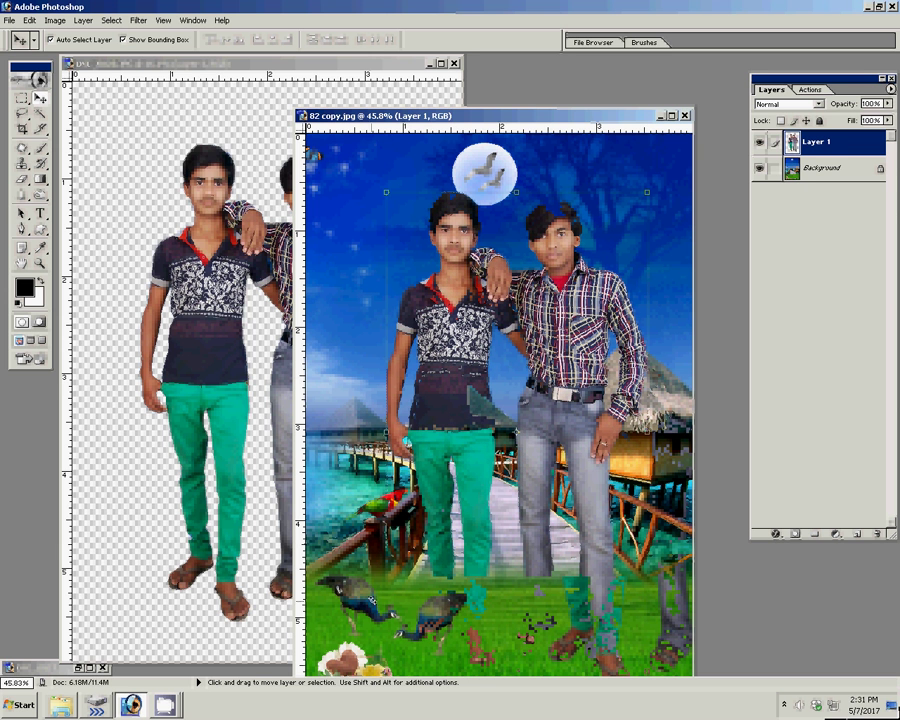
Dismiss the locked-layer error, reselect Layer 1 and move the boys higher on the background
click(820, 167)
click(526, 303)
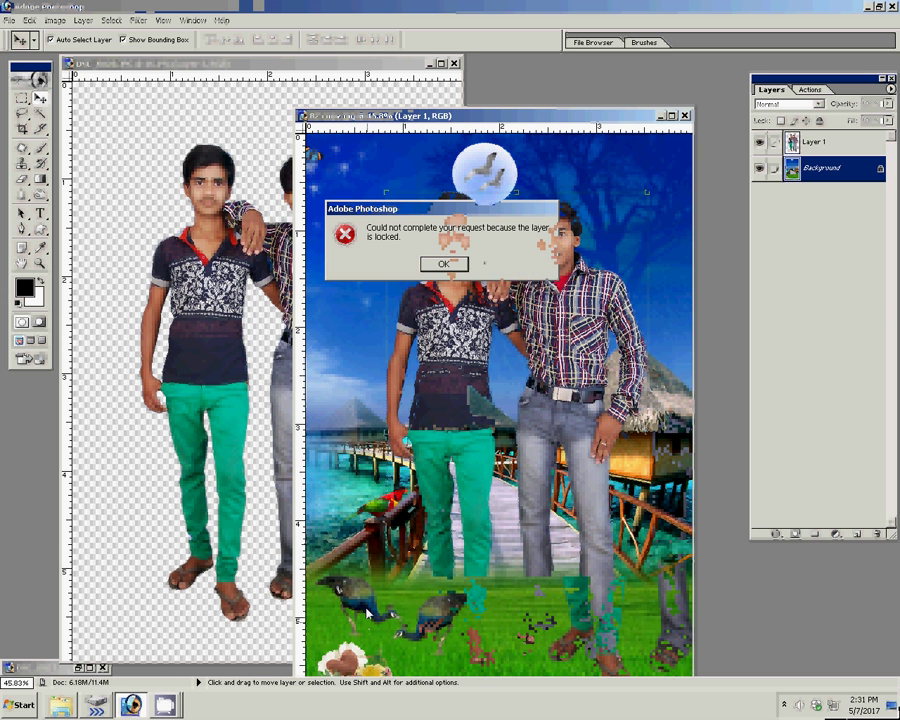
click(443, 264)
click(815, 141)
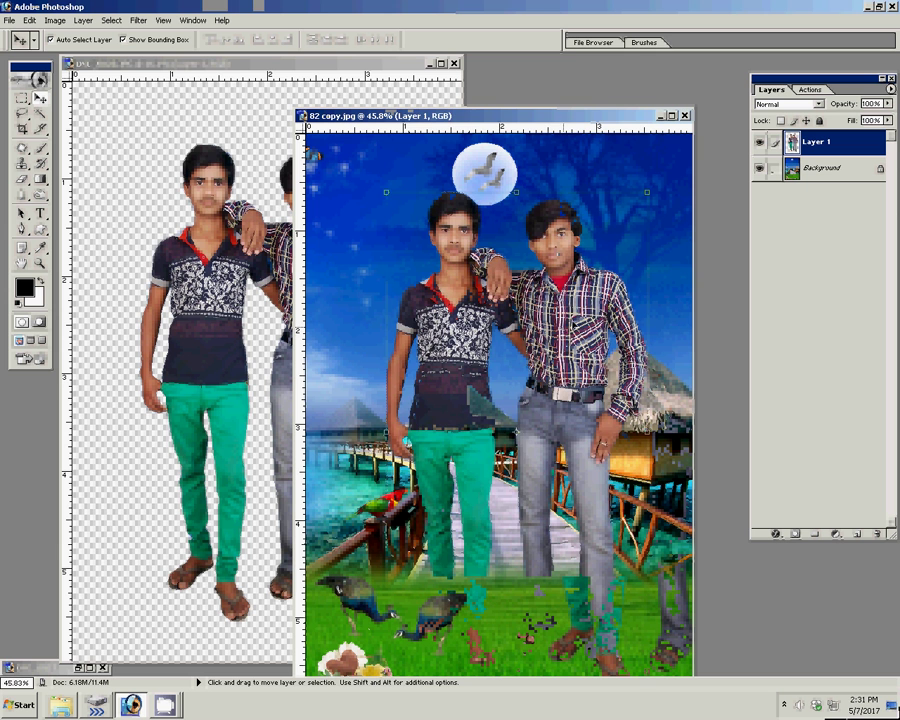
drag(363, 304, 373, 316)
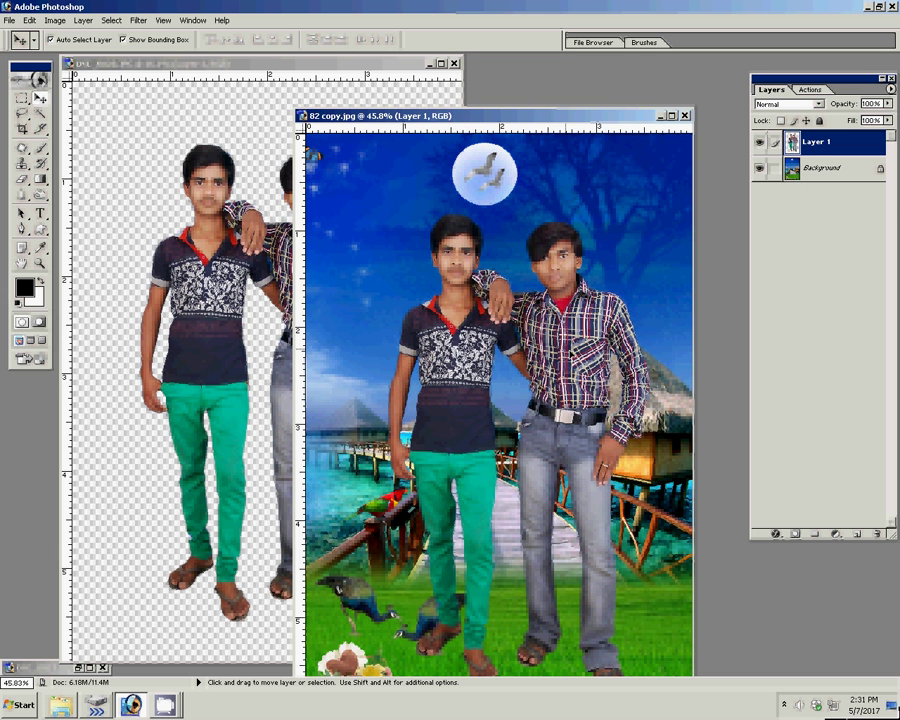
drag(455, 330, 443, 260)
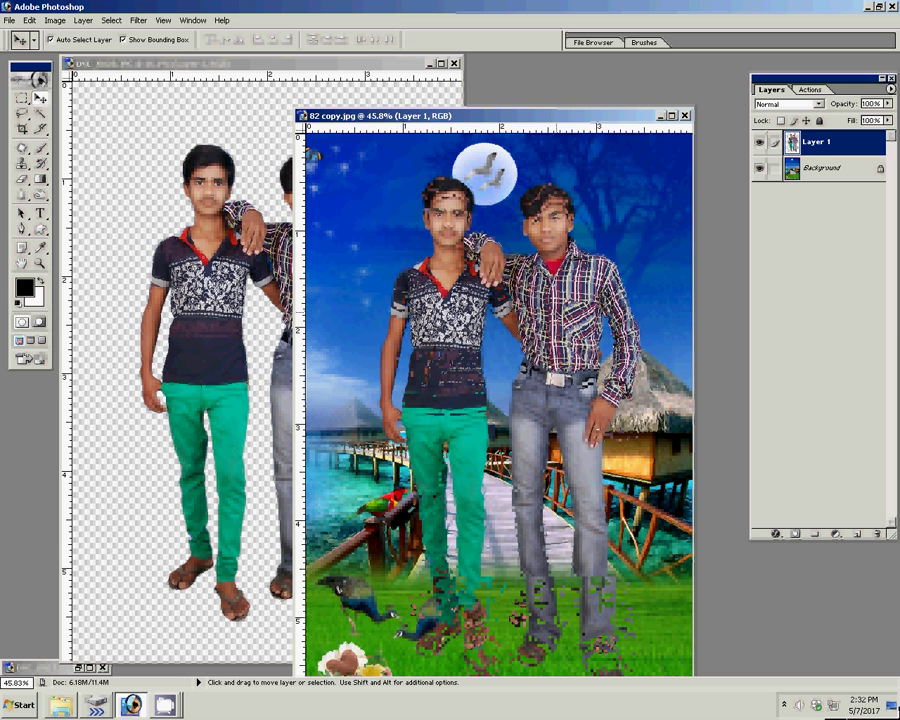
drag(506, 410, 509, 416)
On the Background layer, clone grass over the peacock by the feet with a 150 px Clone Stamp
key(alt+bracketleft)
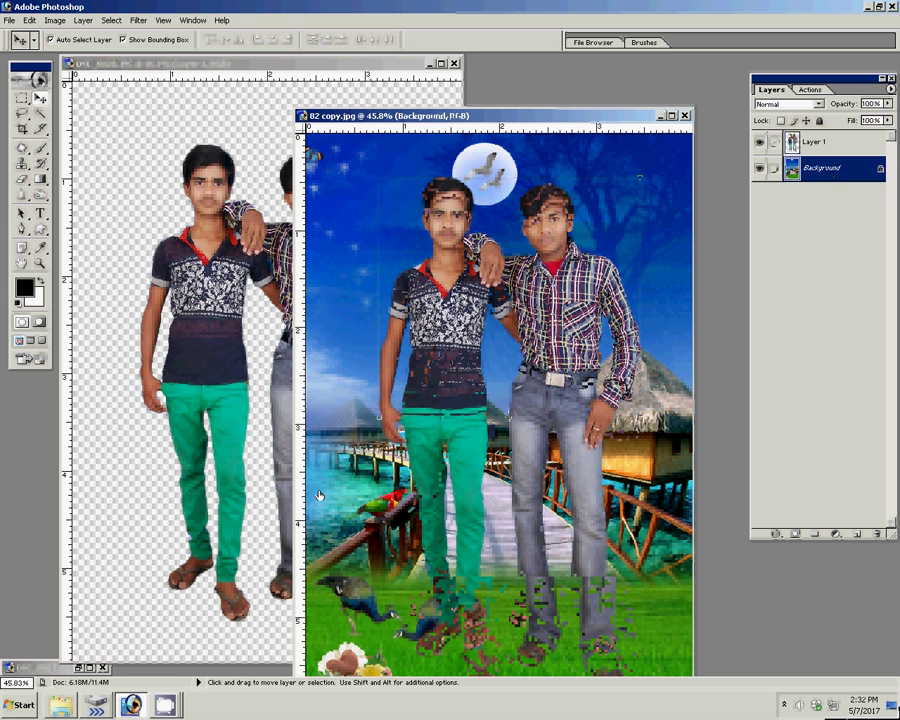
key(s)
key(bracketright)
key(bracketright)
key(bracketright)
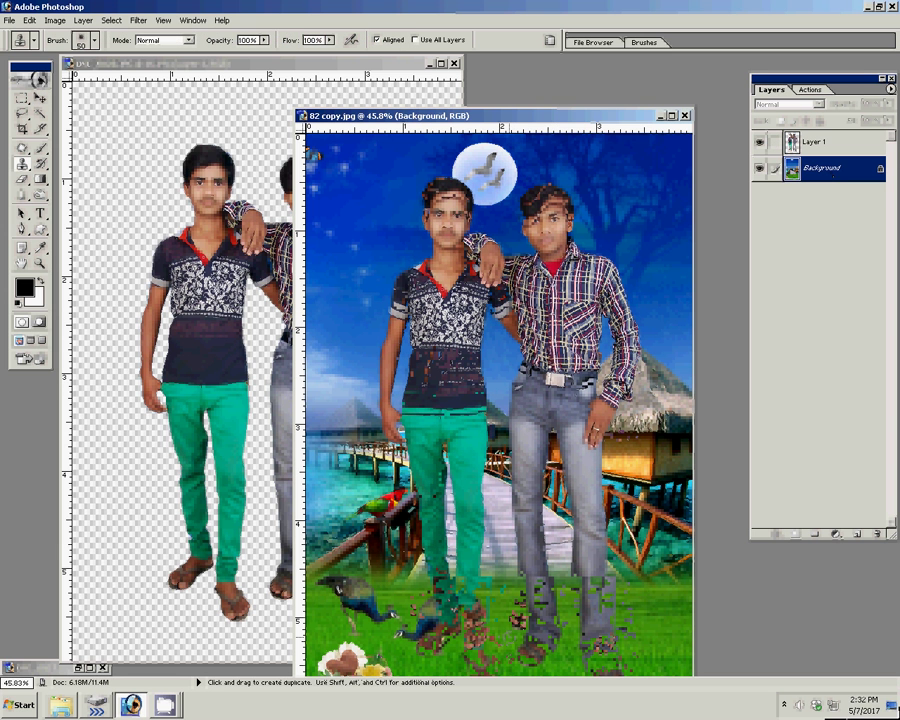
key(bracketright)
key(bracketright)
key(bracketright)
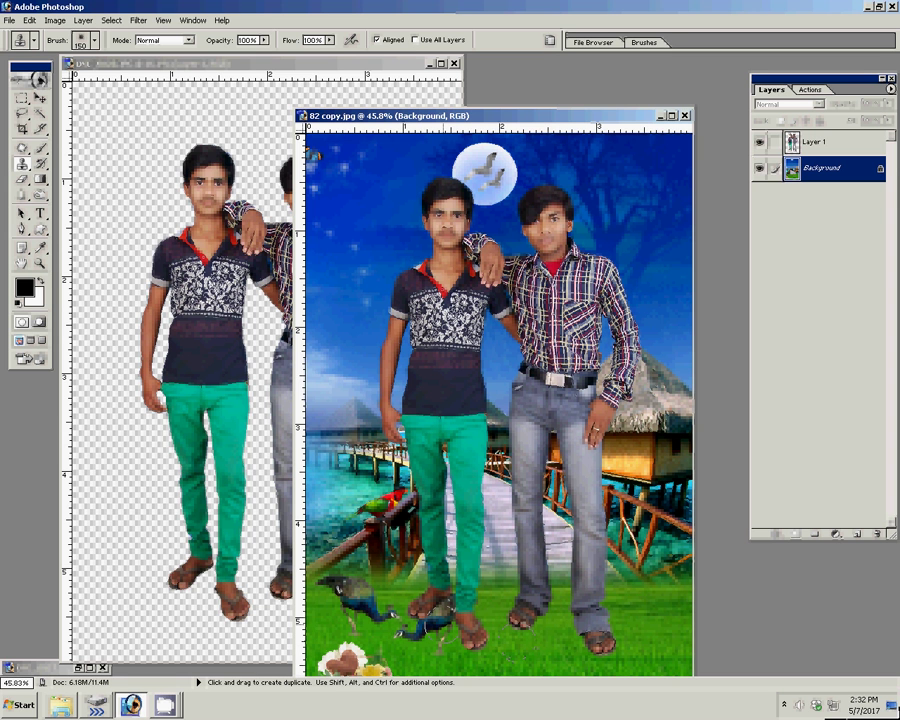
drag(414, 630, 450, 625)
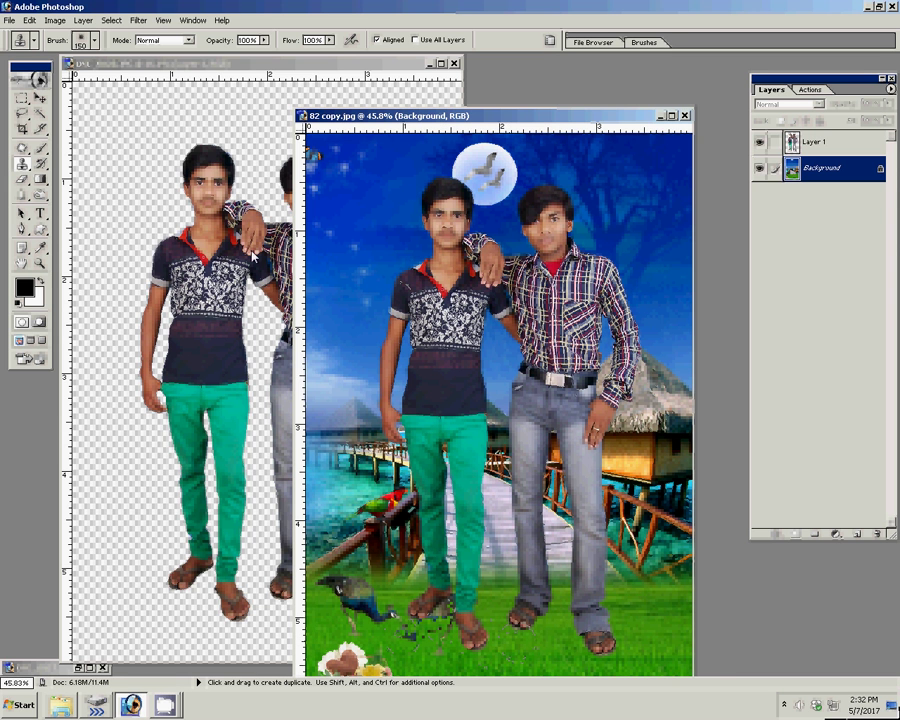
Merge the visible layers and browse the Save As dialog to folder 0 on drive G:
click(84, 20)
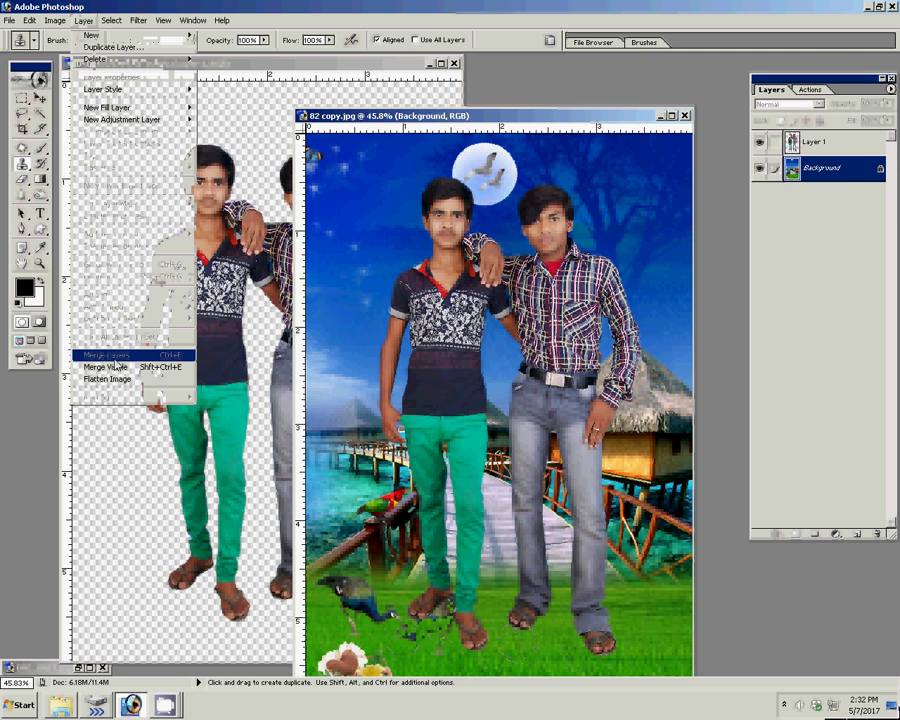
click(100, 362)
click(12, 20)
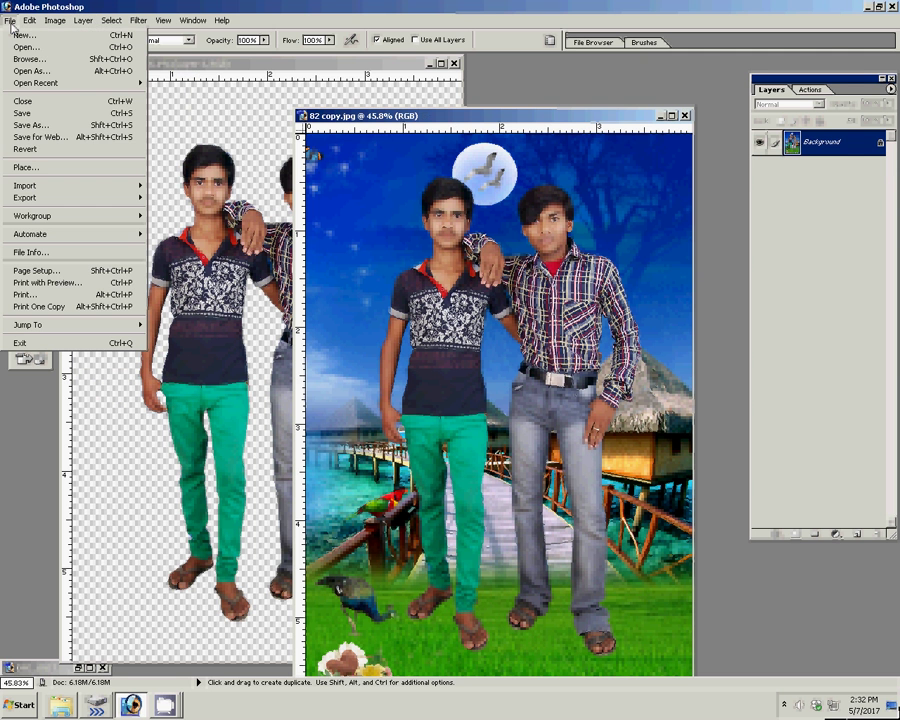
click(28, 125)
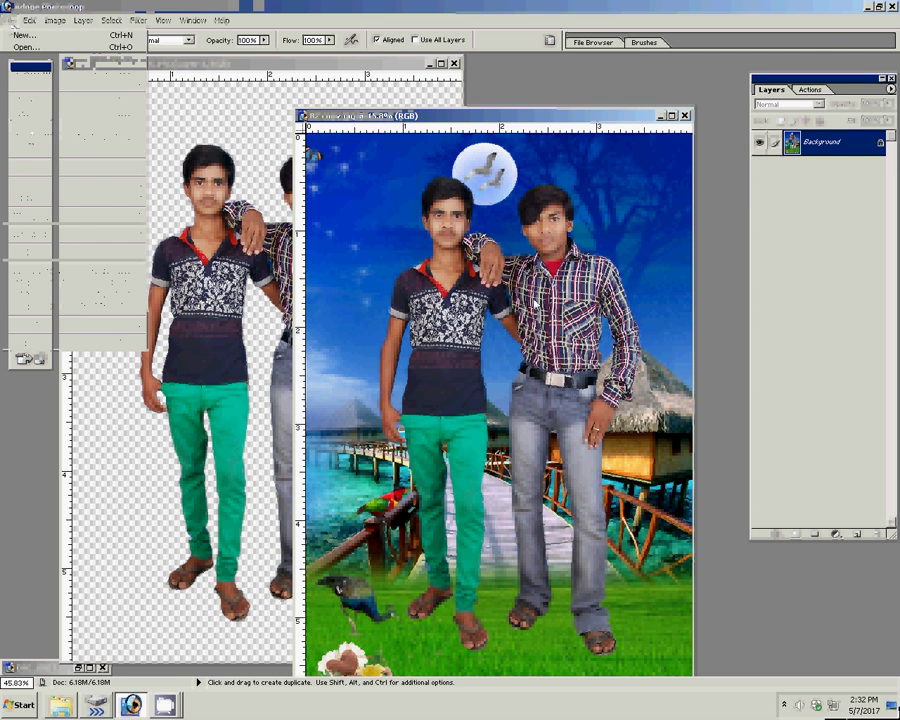
click(288, 250)
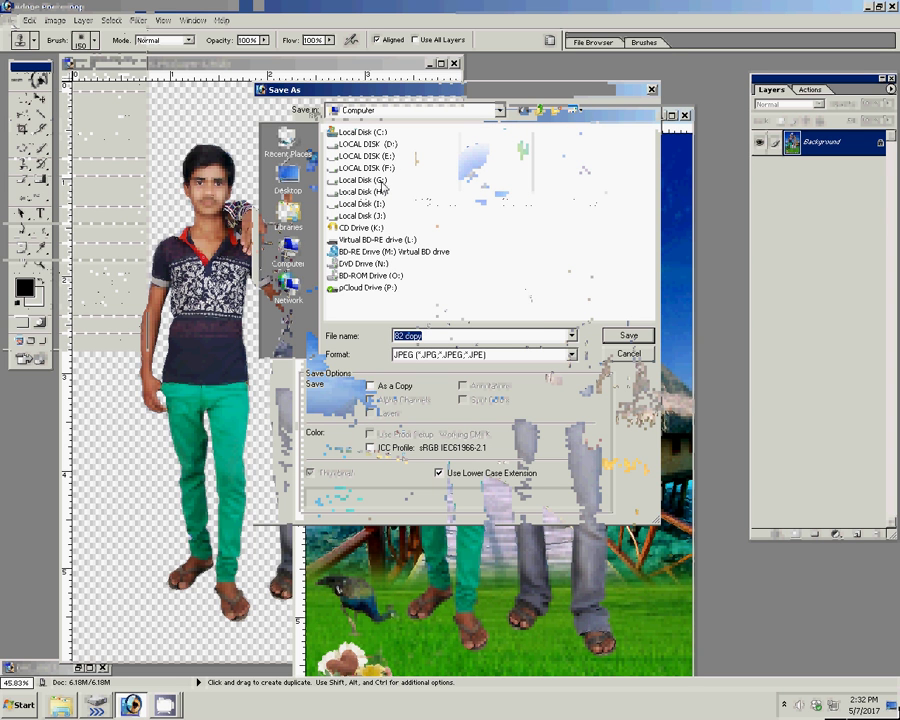
click(368, 180)
double_click(362, 180)
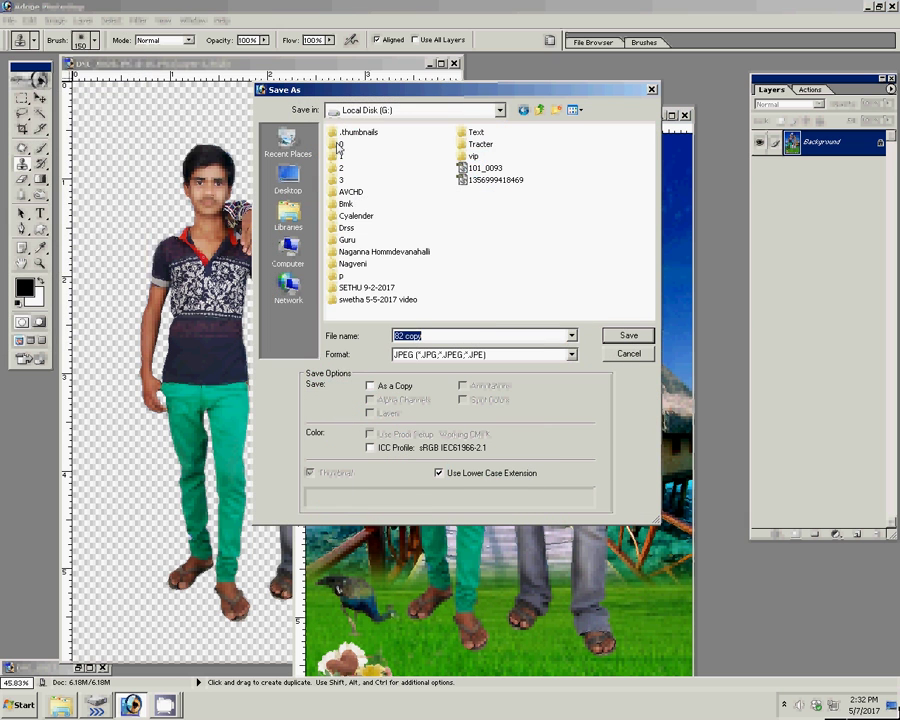
double_click(341, 144)
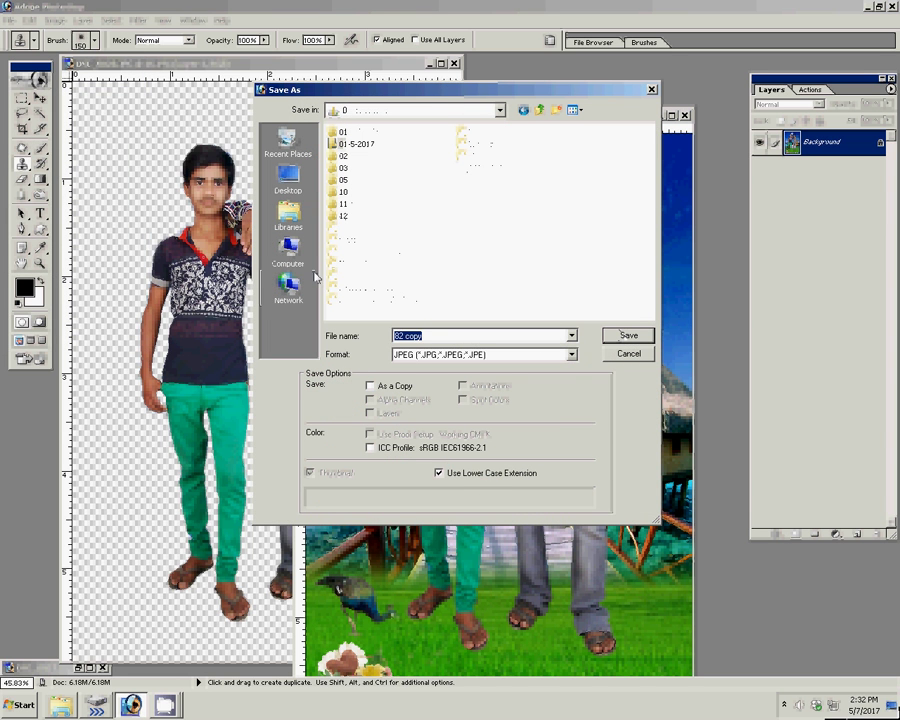
Save the composite as JPEG 3-4x6=1 in folder 7 and close it
click(341, 228)
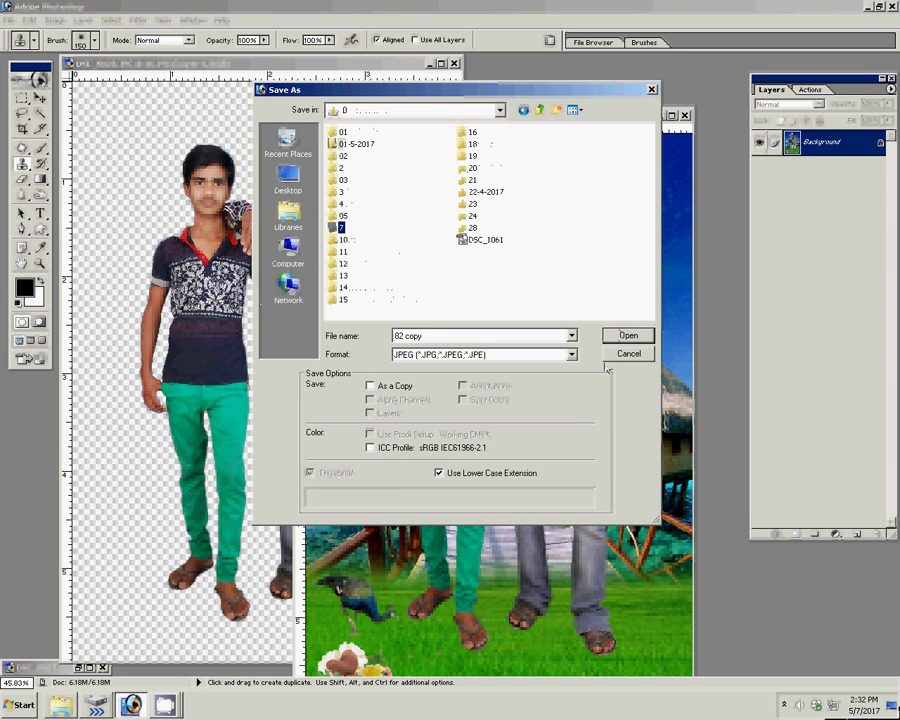
click(628, 335)
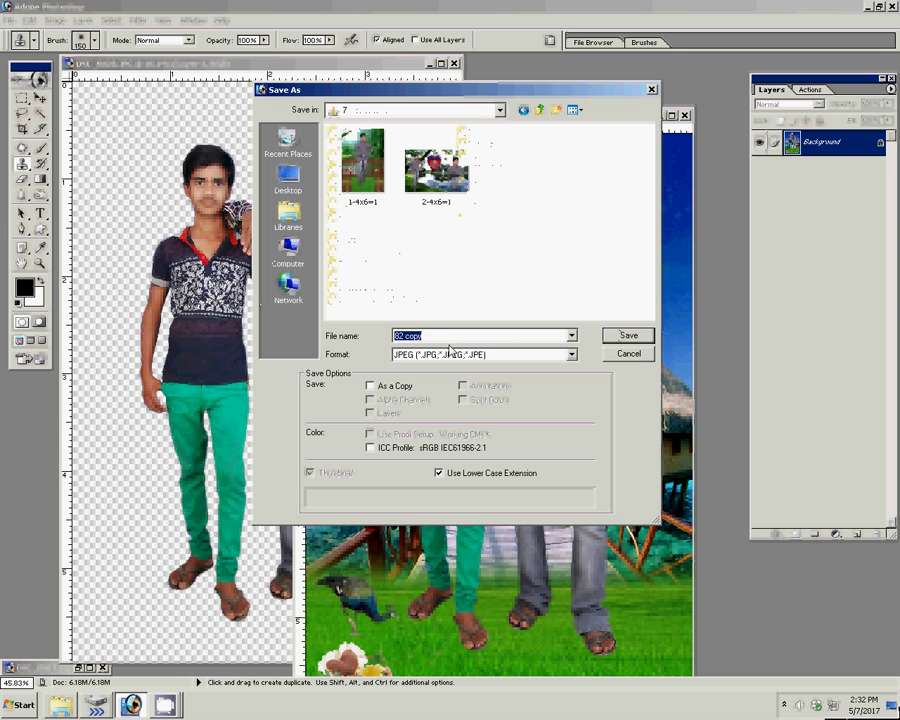
text(3-4)
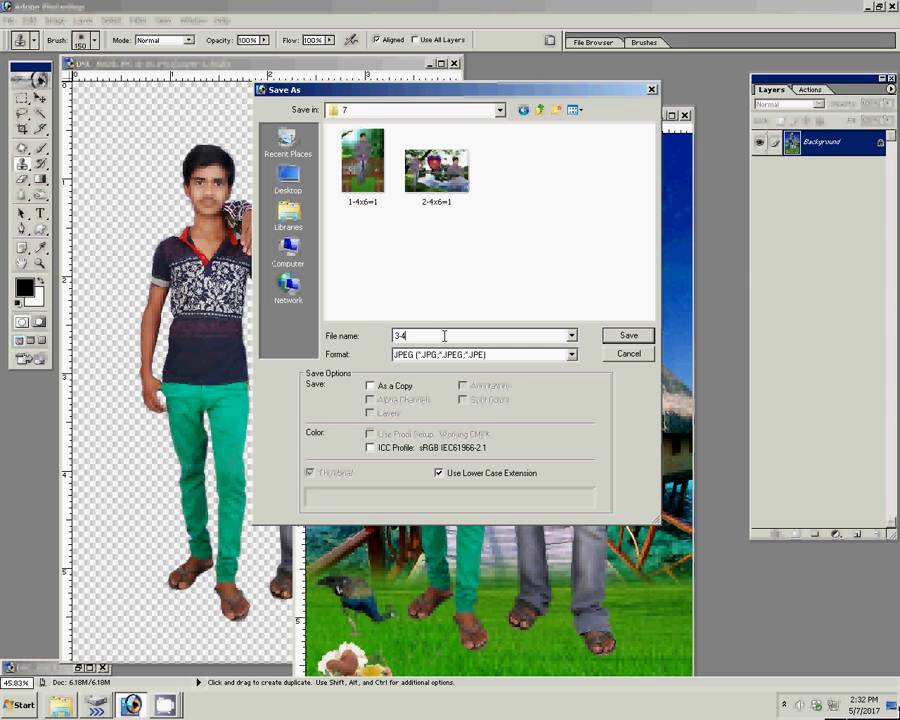
text(x6=)
text(1)
key(Return)
key(Return)
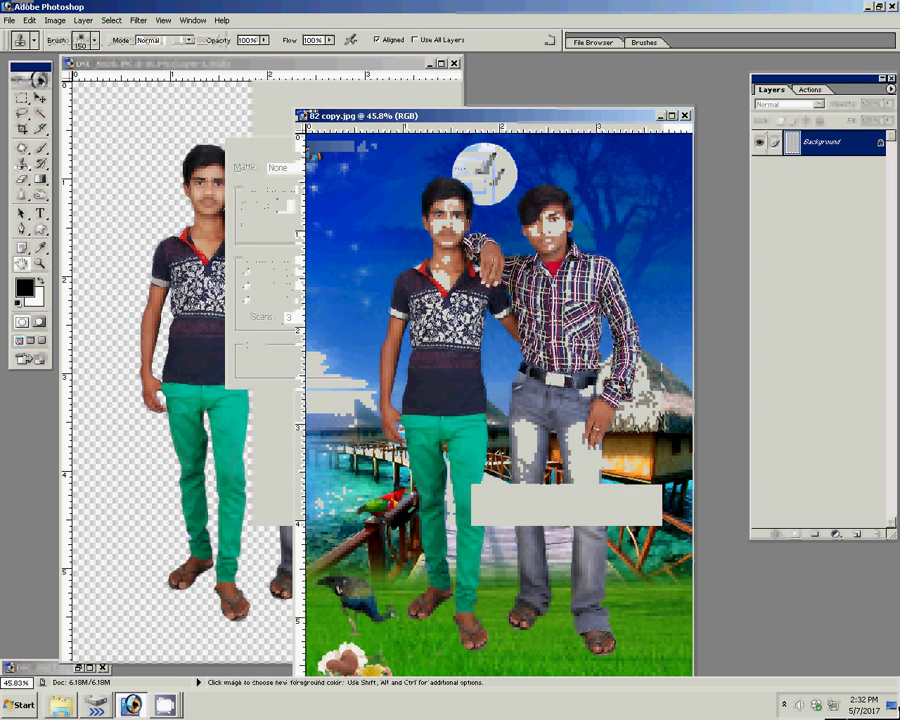
click(684, 115)
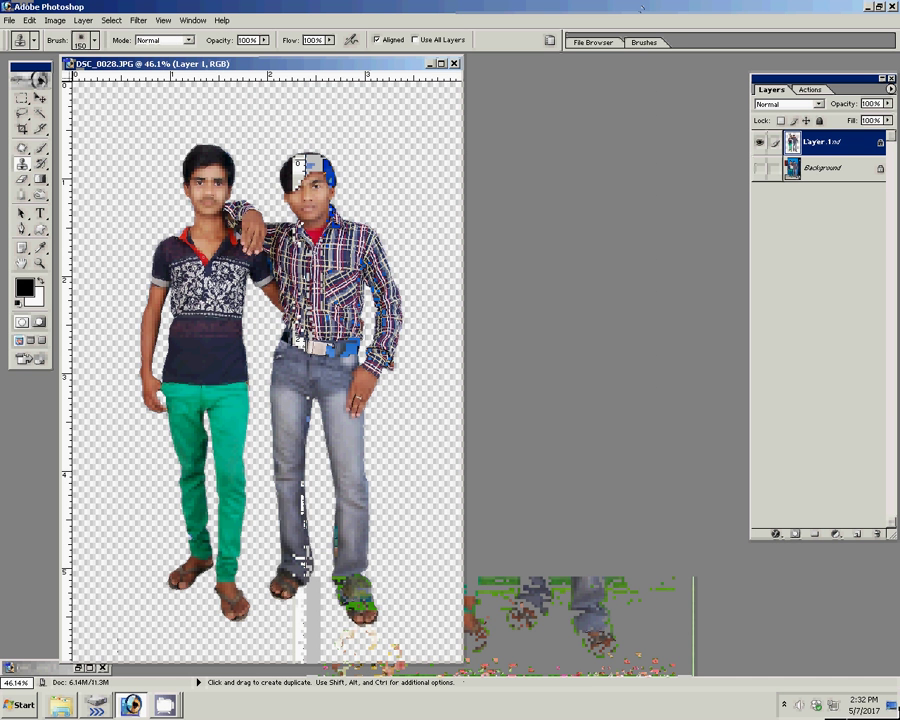